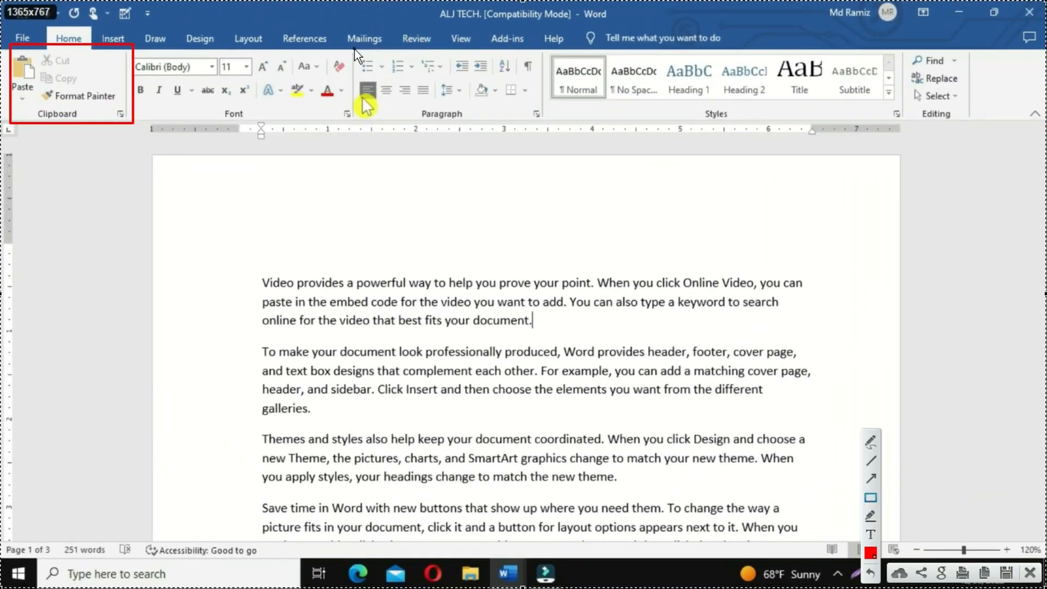
- Outline the Paragraph, Styles and Editing groups in the screenshot with red rectangles and undo the markings
mouse_move(354, 49)
mouse_down()
mouse_move(450, 80)
mouse_move(546, 81)
mouse_up()
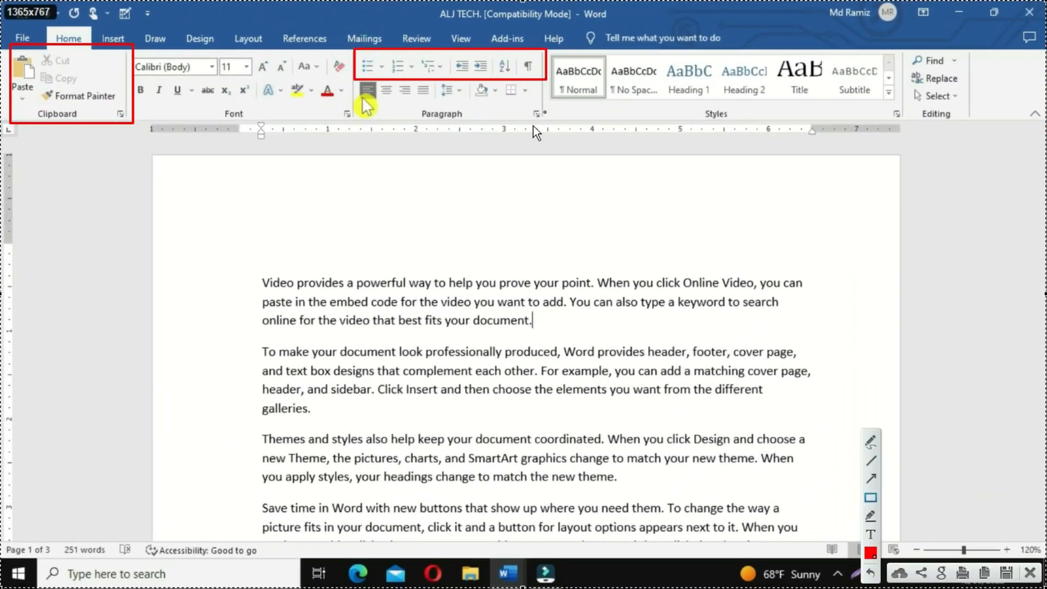
drag(358, 76, 538, 133)
drag(545, 39, 901, 126)
drag(906, 41, 972, 129)
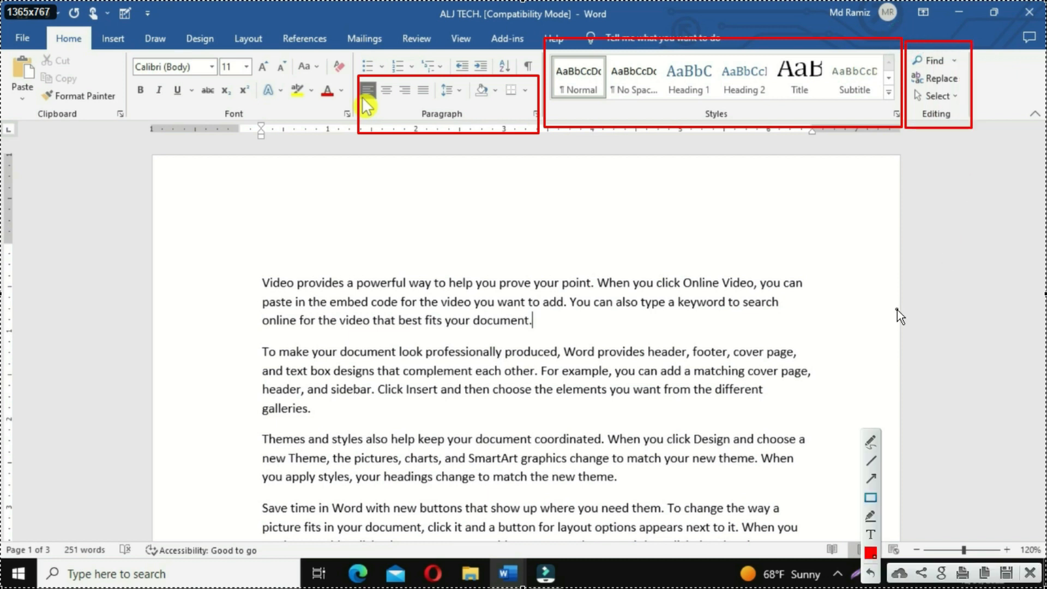
click(870, 573)
click(871, 573)
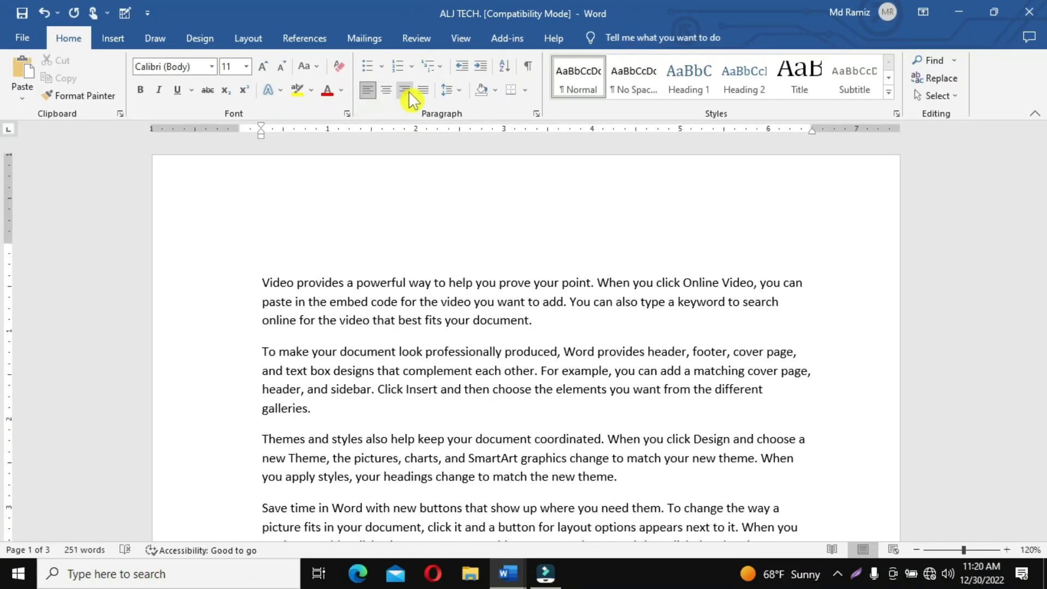
- Try centred and right alignment on the first paragraph, finishing with it justified
drag(535, 323, 277, 259)
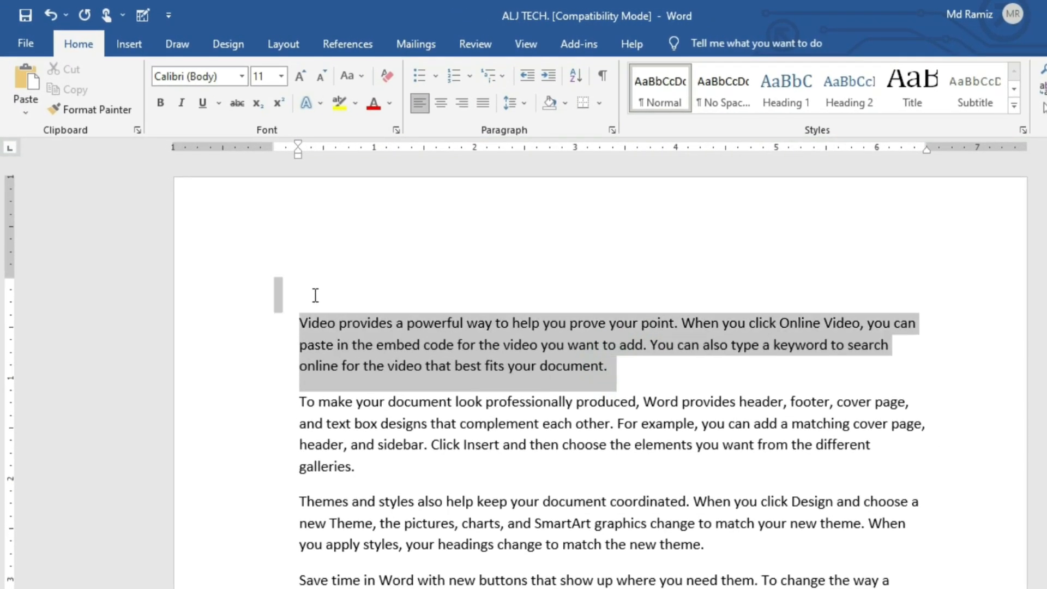
drag(307, 303, 303, 325)
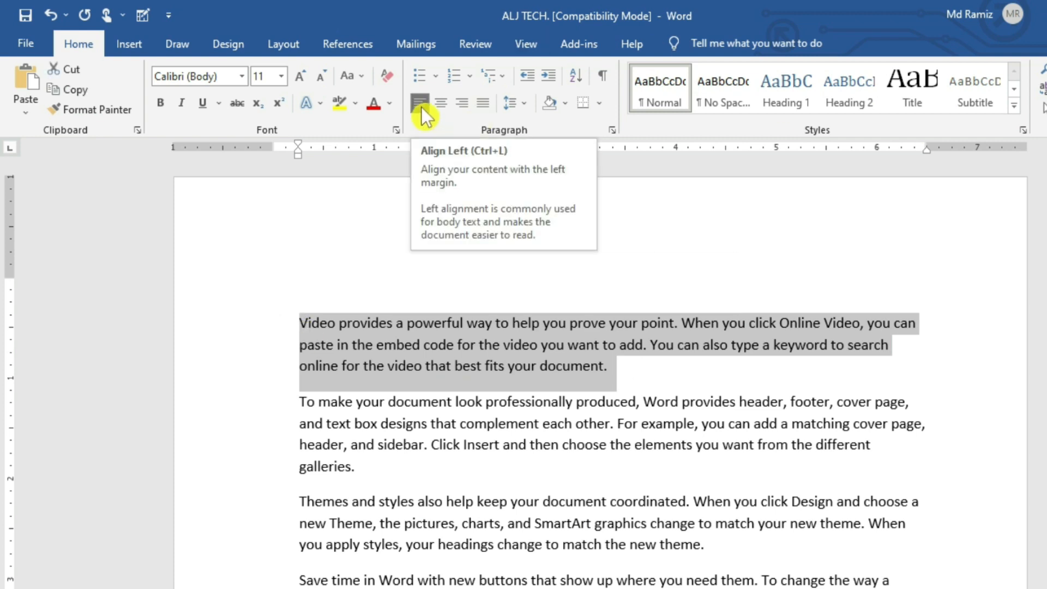
key(ctrl+j)
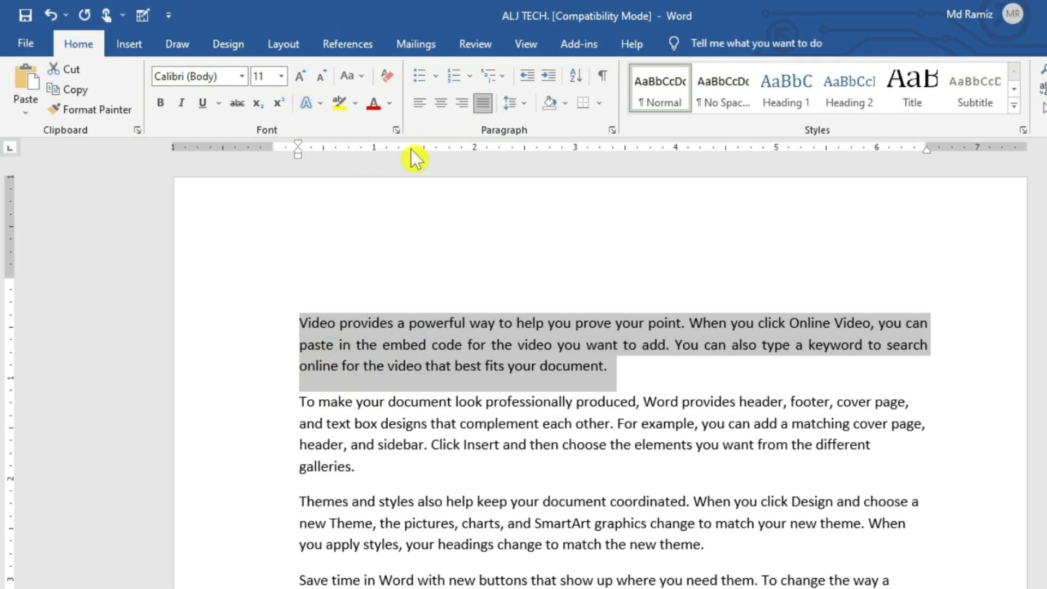
click(441, 103)
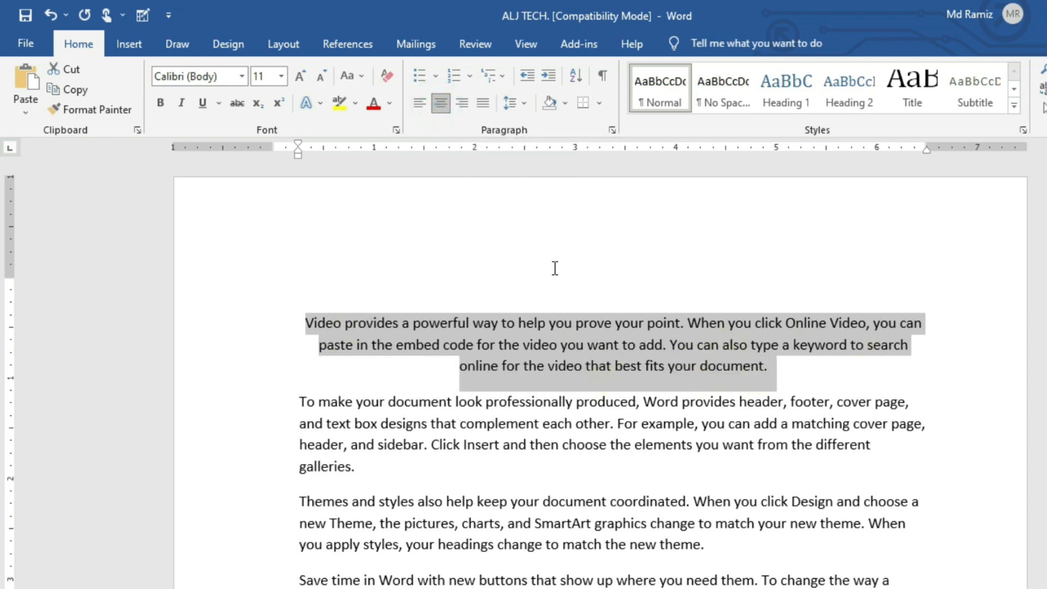
click(461, 104)
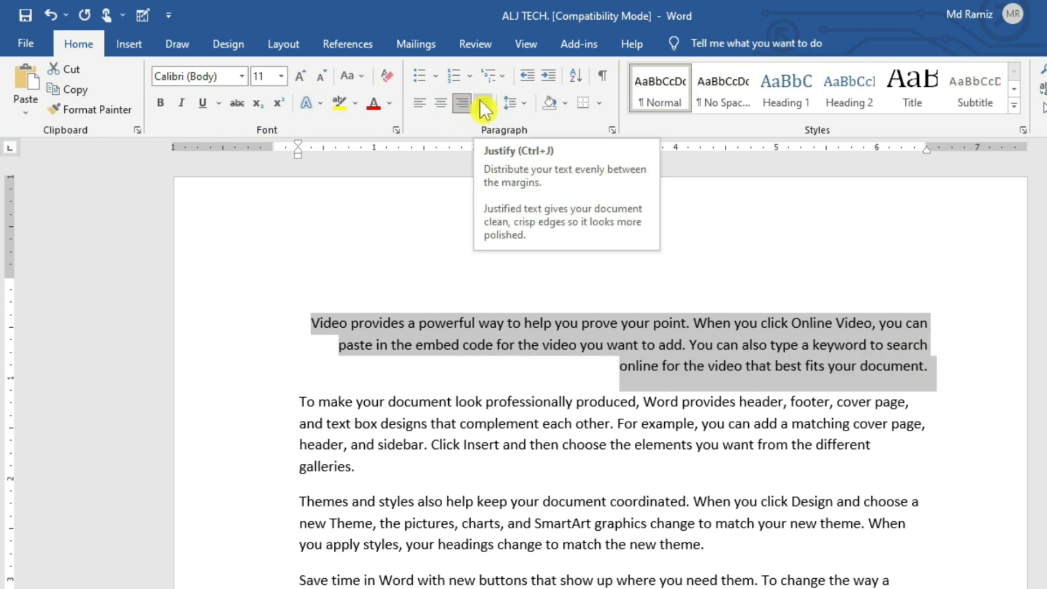
click(481, 103)
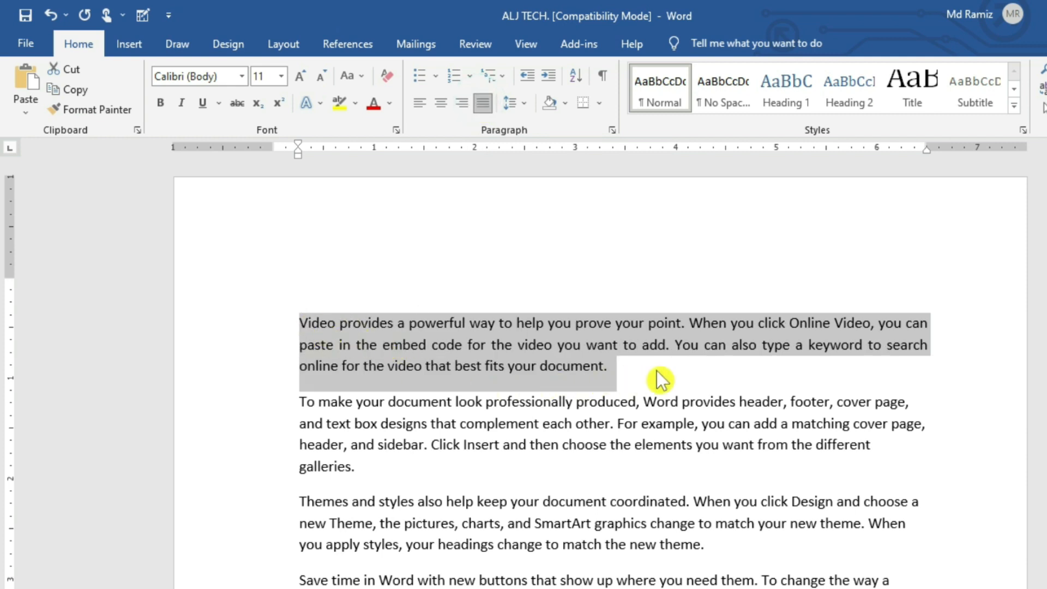
click(547, 365)
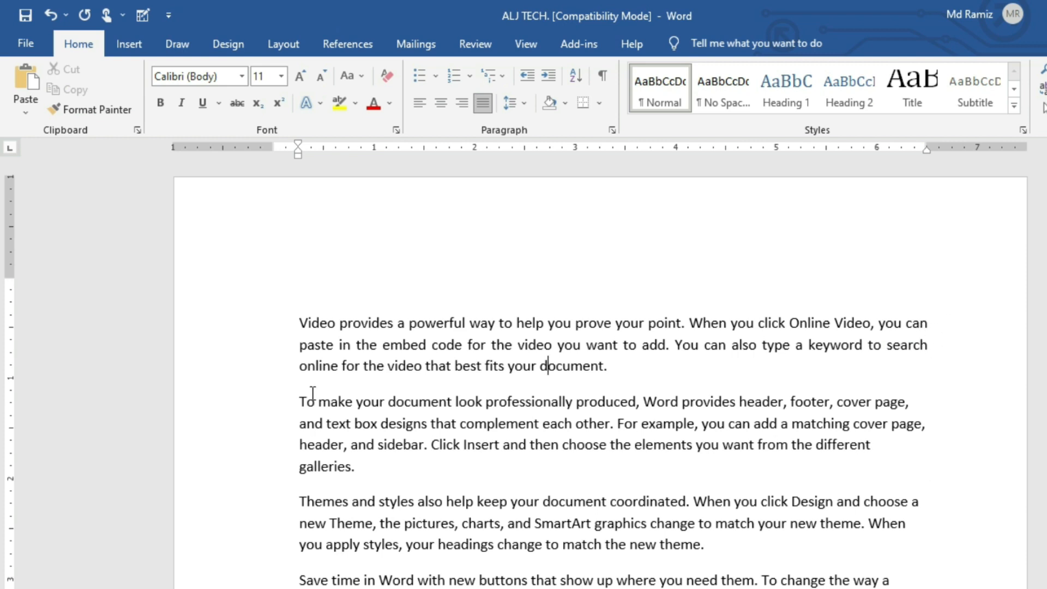
- Justify the second paragraph, which starts with "To make your document"
triple_click(300, 403)
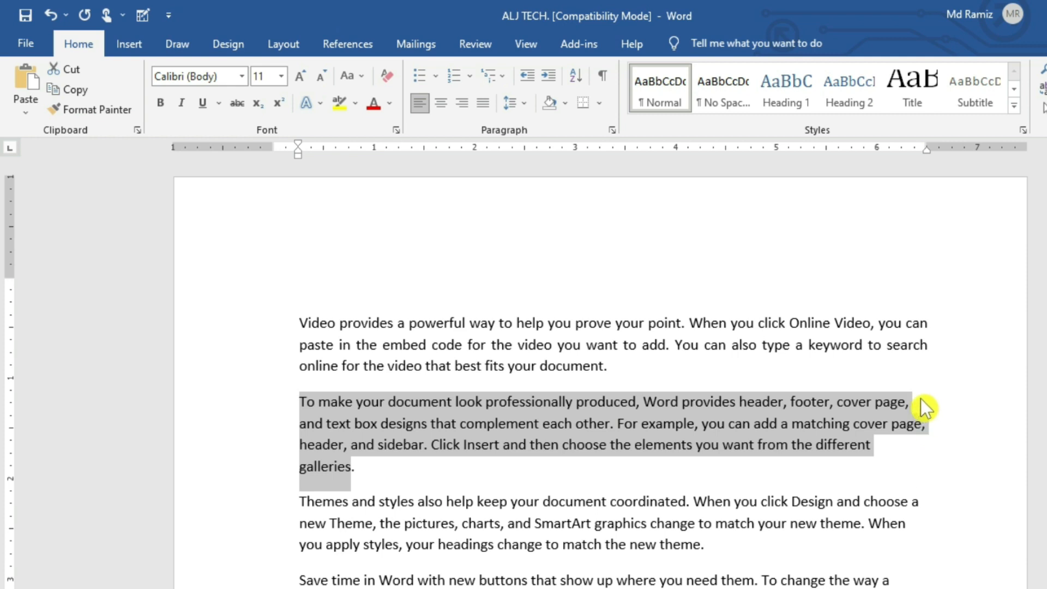
click(483, 106)
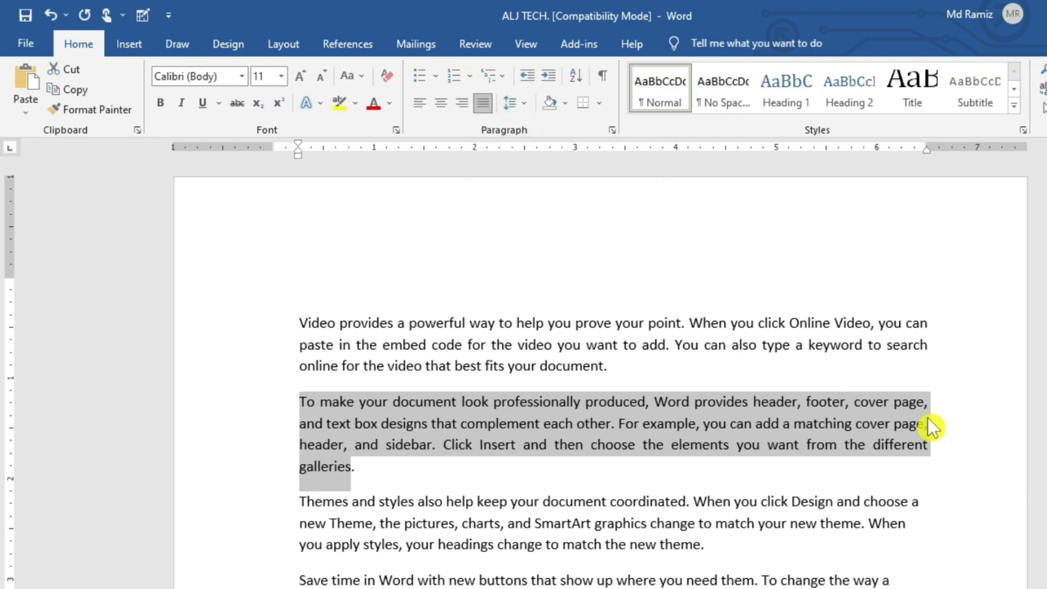
click(543, 487)
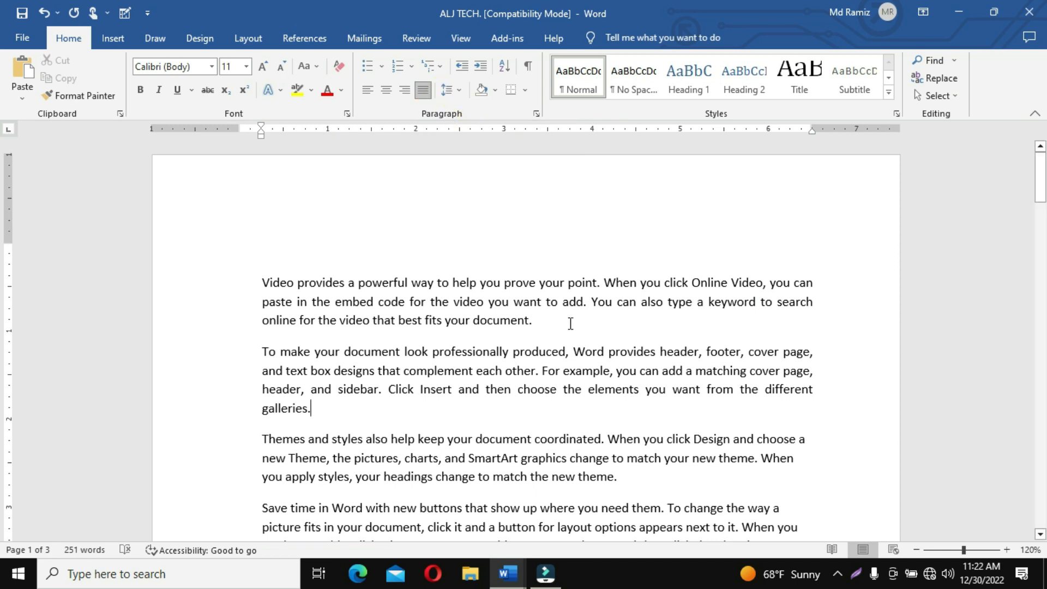
- Select the first two paragraphs, open their line spacing options and set the left indentation to 1"
drag(374, 404, 245, 281)
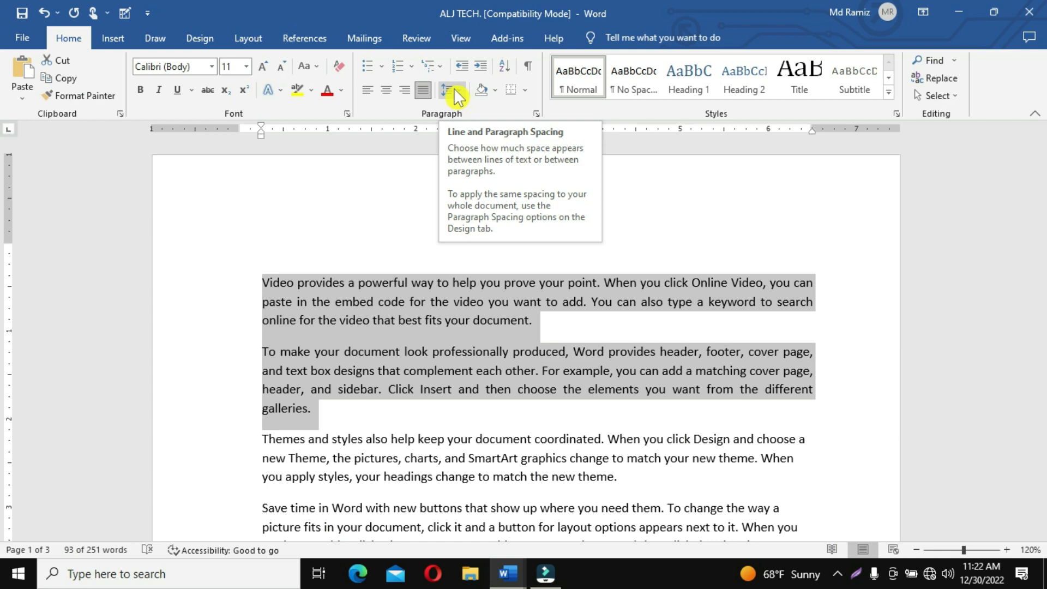
click(453, 91)
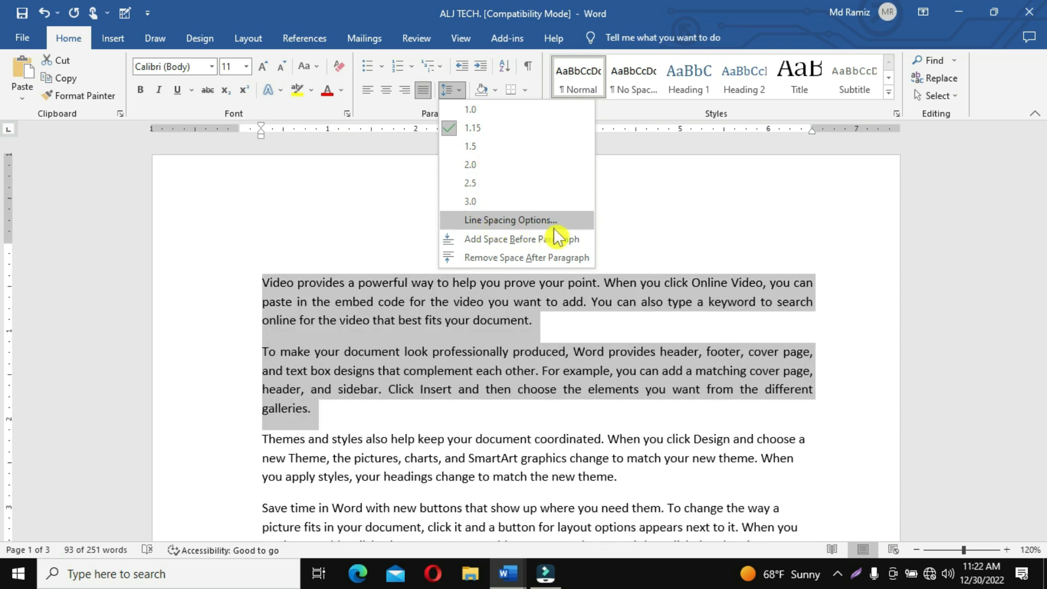
click(536, 223)
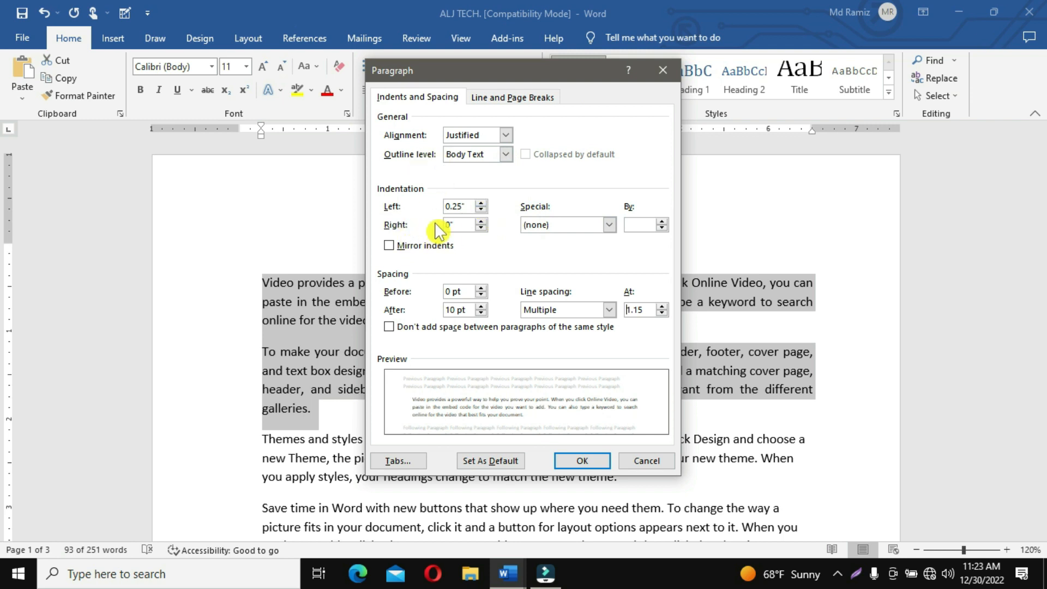
click(480, 204)
click(481, 204)
click(480, 204)
click(481, 203)
click(480, 204)
click(481, 203)
click(481, 203)
click(480, 203)
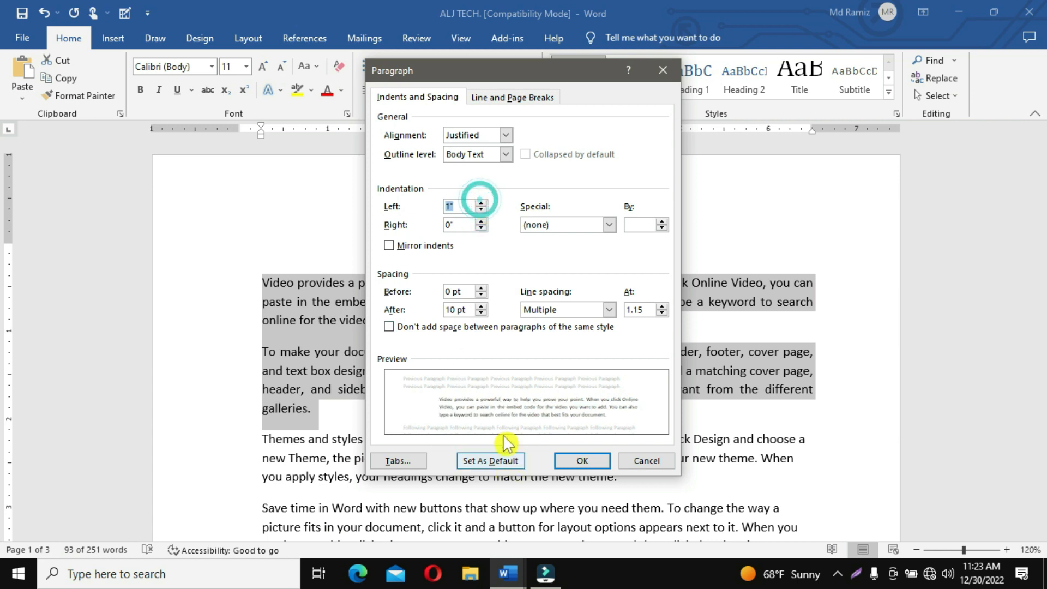
- Set the left indentation of the two selected paragraphs to 0"
click(480, 211)
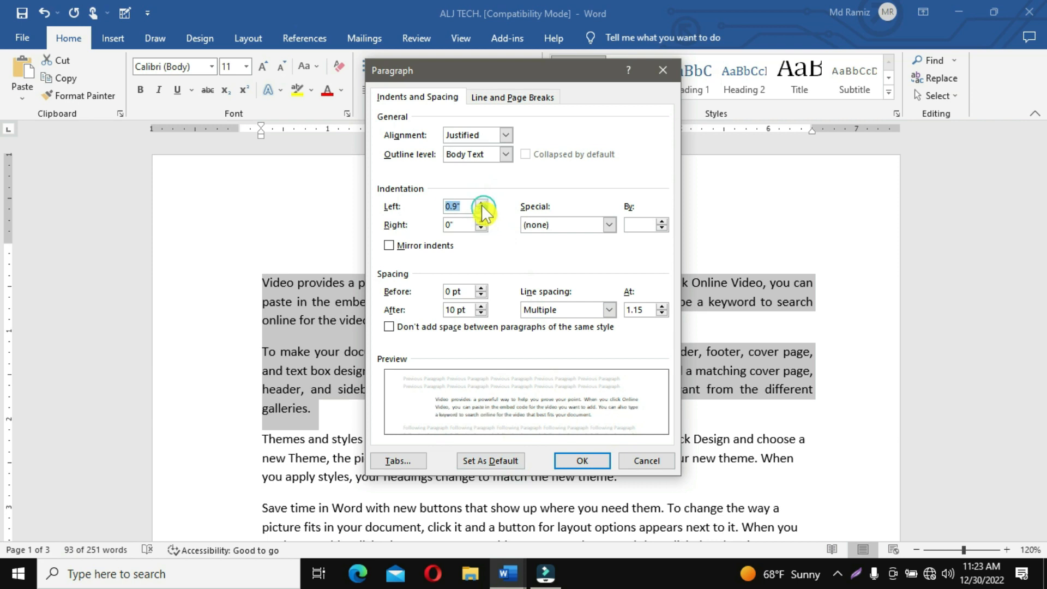
click(480, 204)
click(480, 204)
click(480, 210)
click(481, 211)
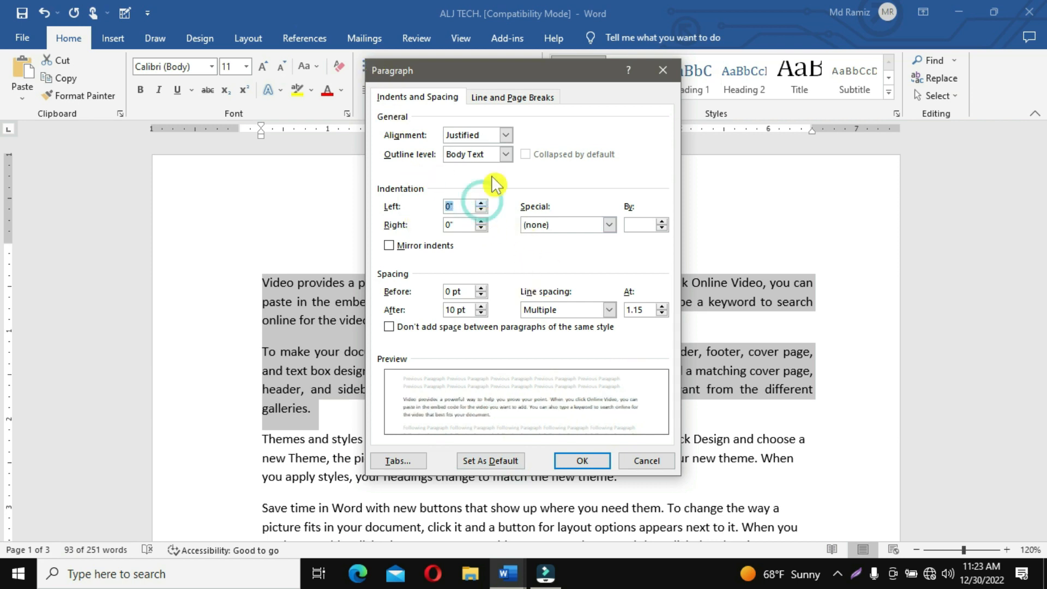
- View the alignment choices, then try a First line special indent and set it back to (none)
click(506, 135)
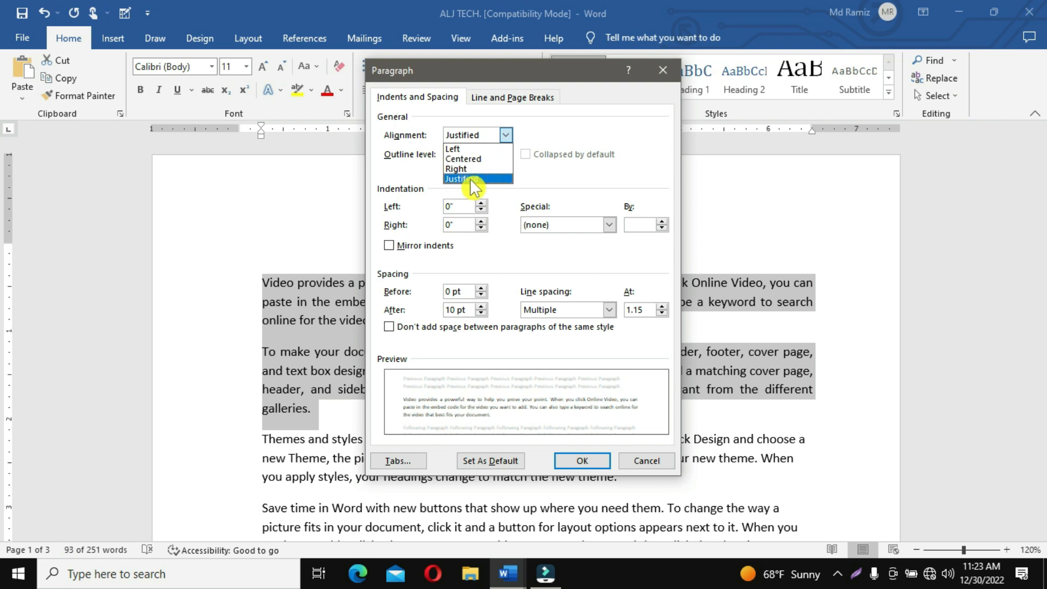
click(610, 224)
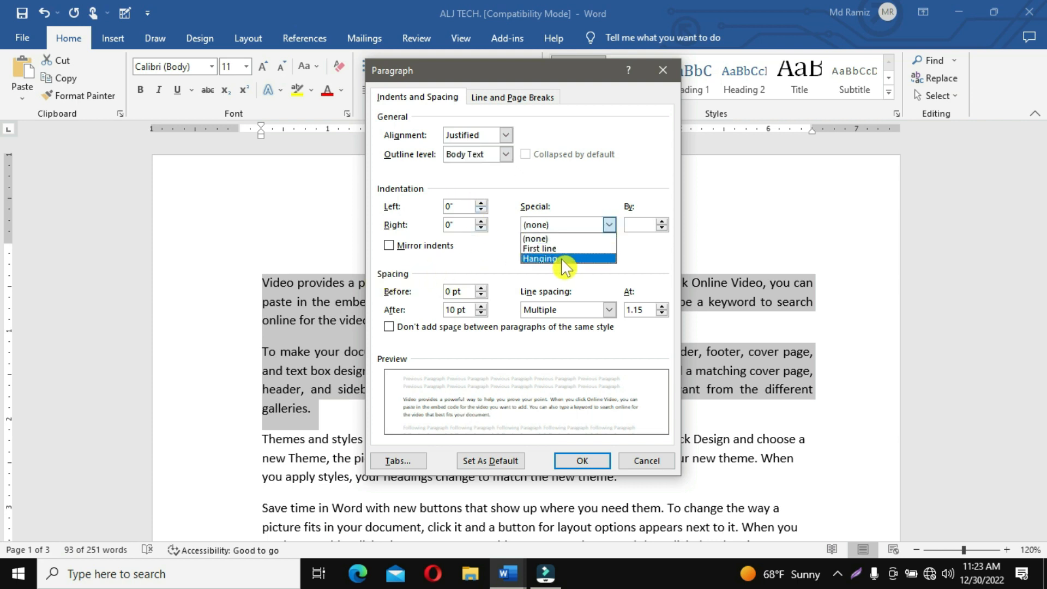
click(562, 249)
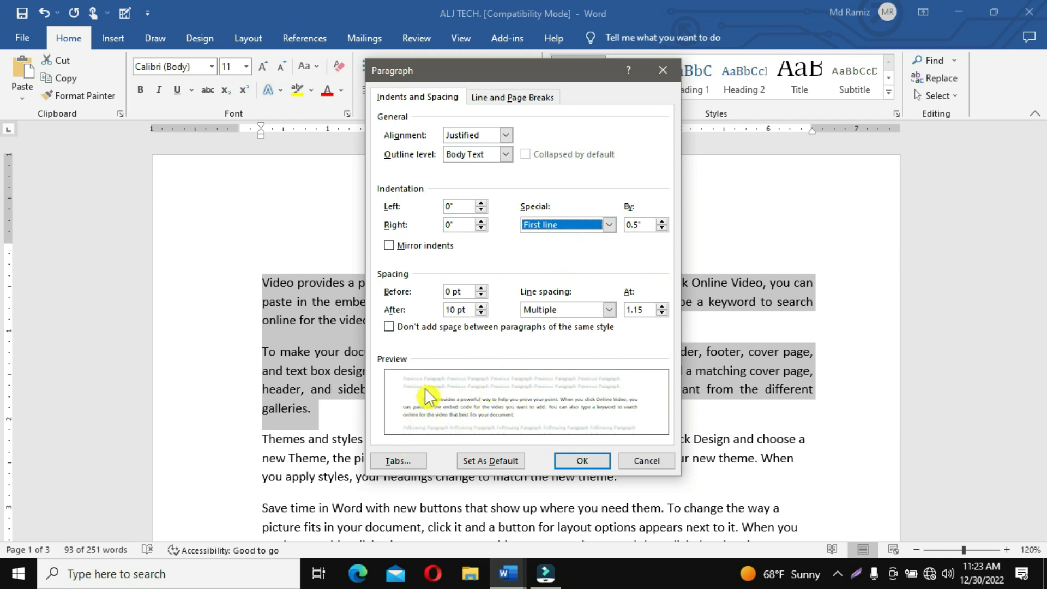
click(610, 224)
click(540, 235)
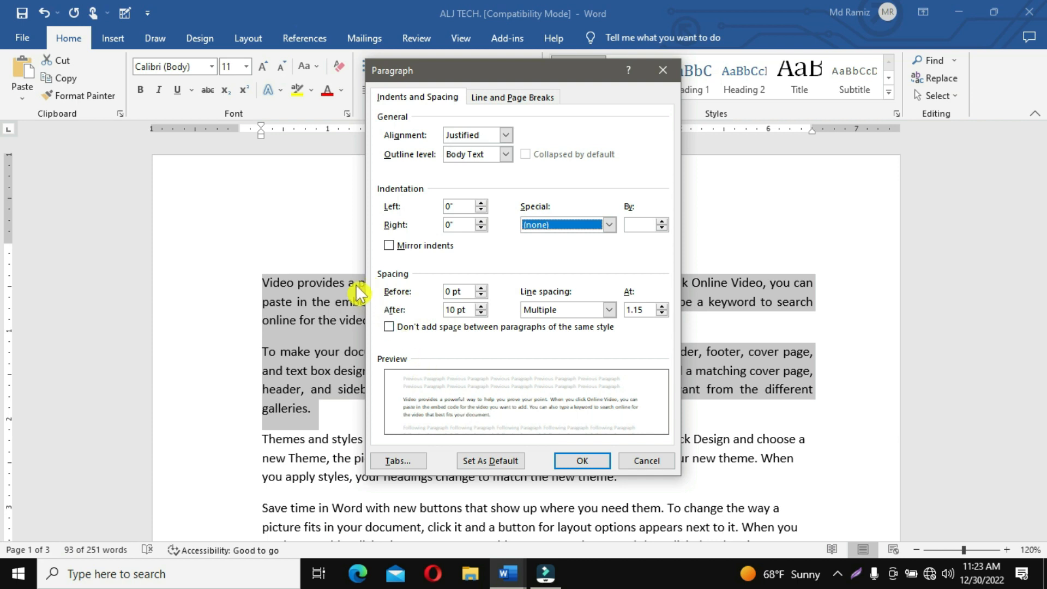
- Apply 48 pt spacing before the two selected paragraphs and undo the formatting change
click(482, 295)
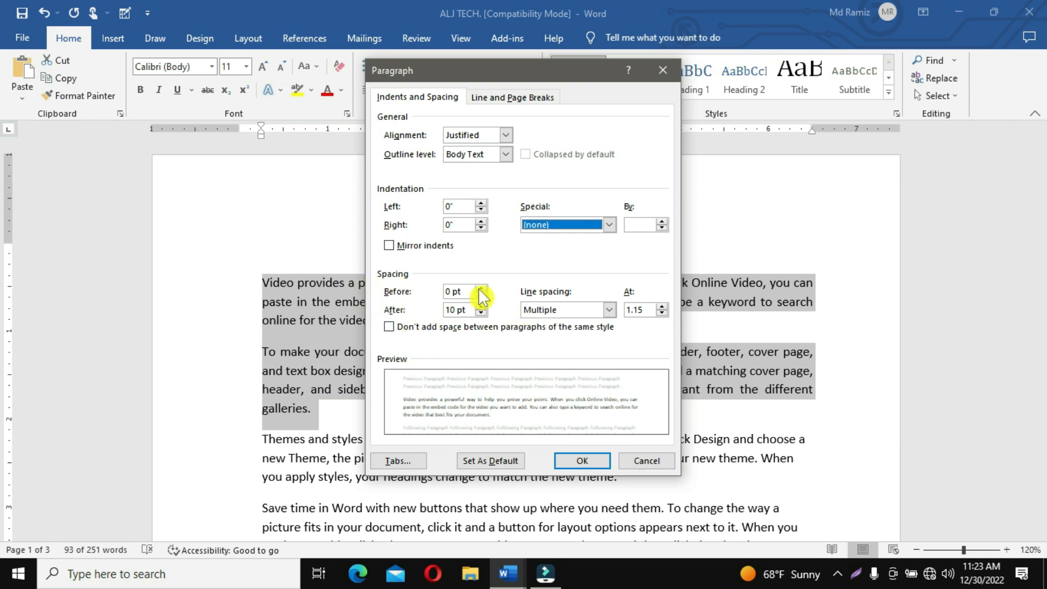
click(482, 288)
click(483, 288)
click(482, 288)
click(482, 288)
click(483, 288)
click(482, 288)
click(482, 288)
click(483, 288)
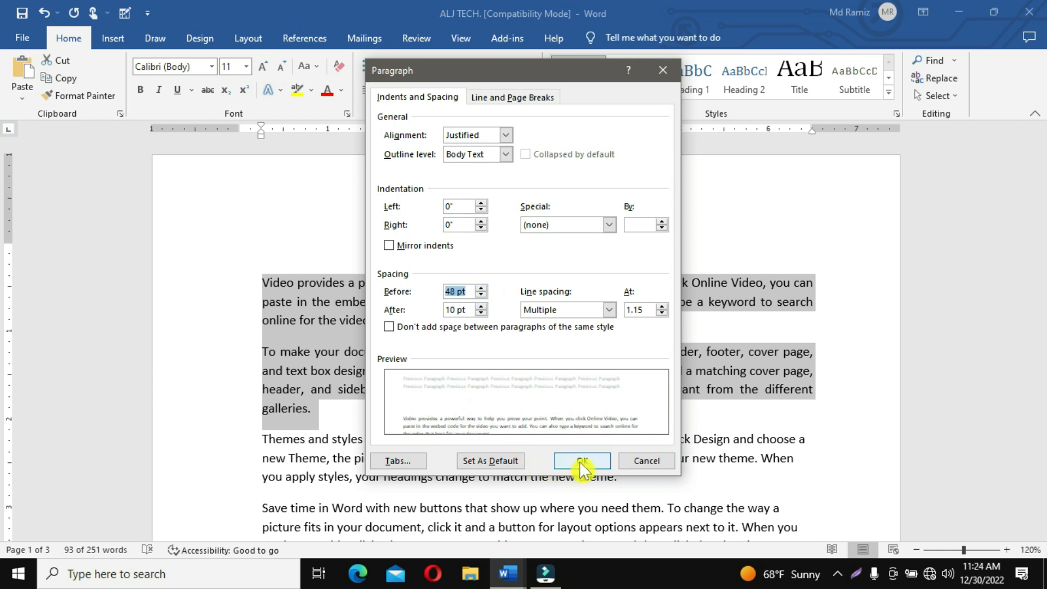
click(581, 461)
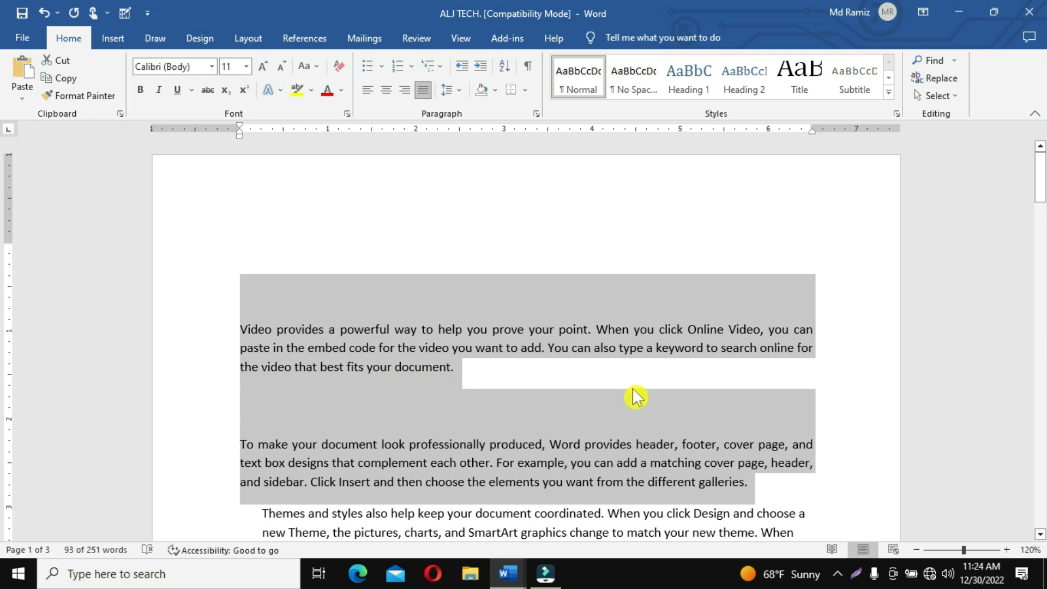
key(ctrl+z)
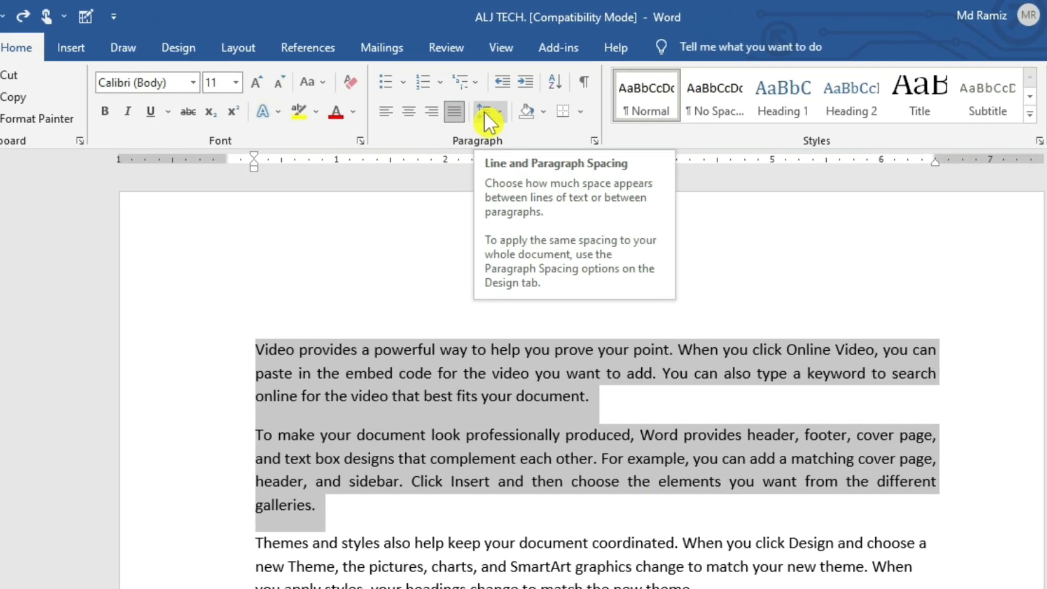
click(544, 347)
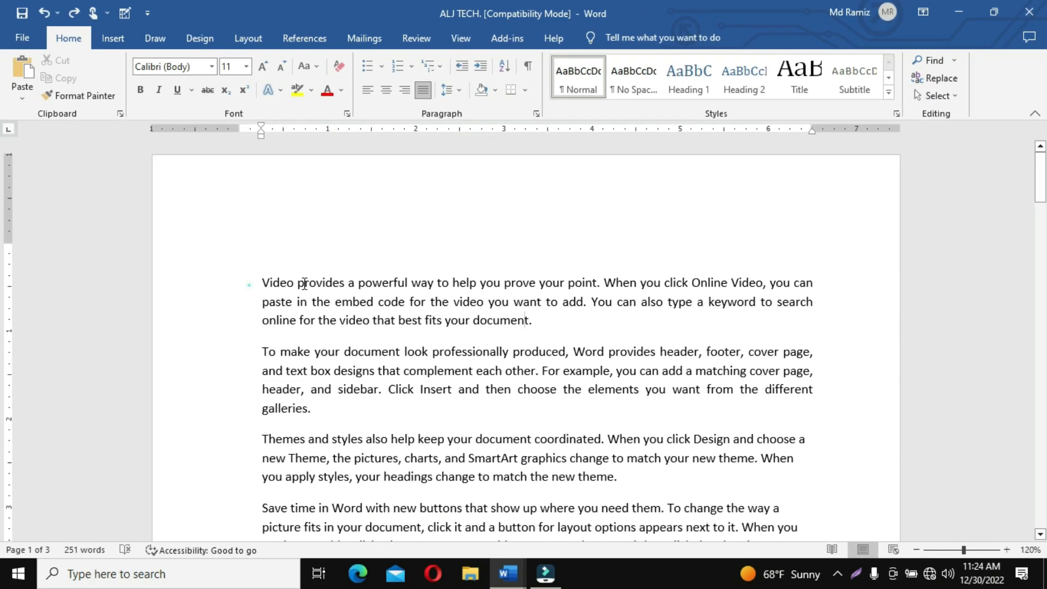
- Select all the document's text and shade it with the light orange theme colour
mouse_move(248, 284)
mouse_down()
mouse_move(603, 441)
mouse_move(617, 477)
mouse_move(664, 509)
mouse_move(851, 533)
mouse_move(873, 578)
mouse_move(708, 581)
mouse_move(599, 319)
mouse_up()
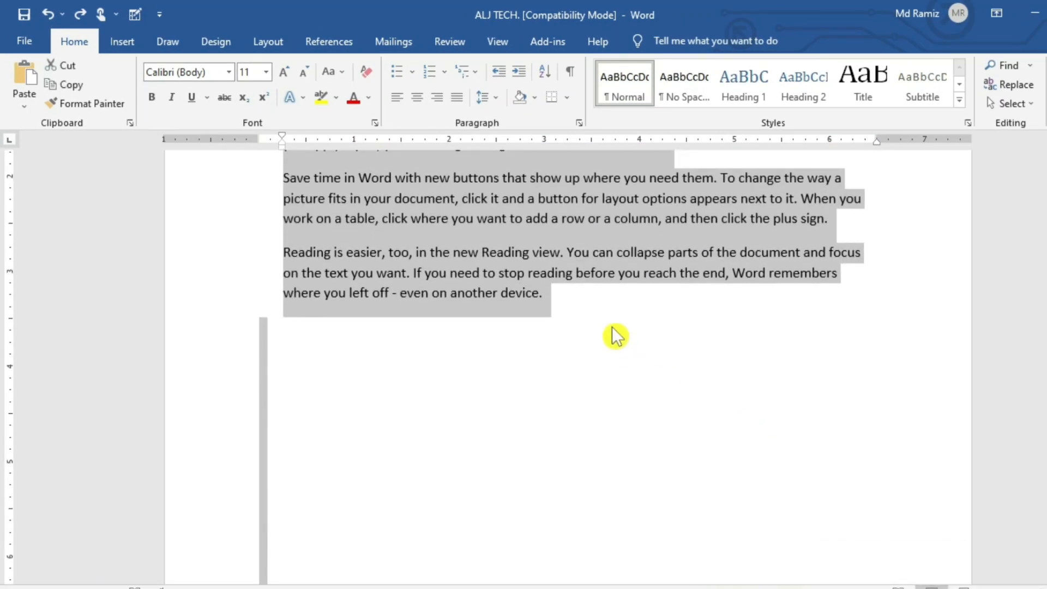
scroll(599, 320, up, 6)
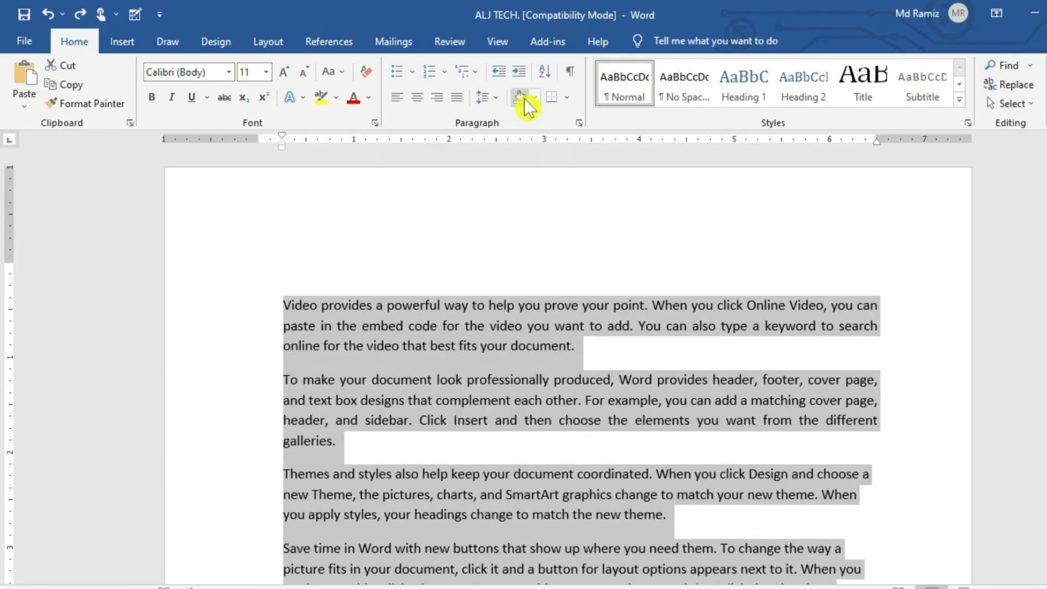
click(533, 98)
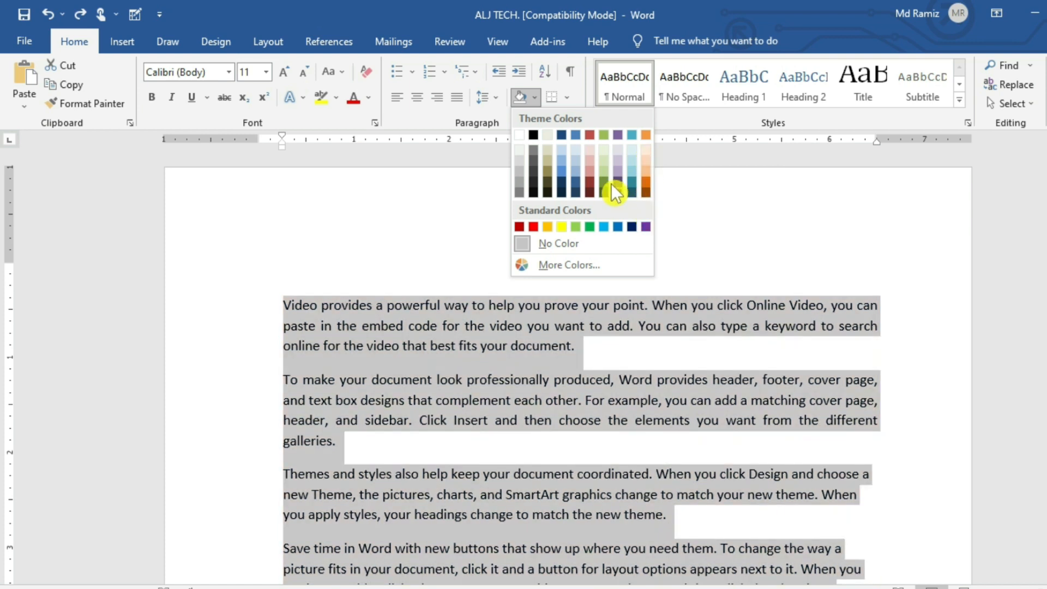
click(648, 169)
click(620, 312)
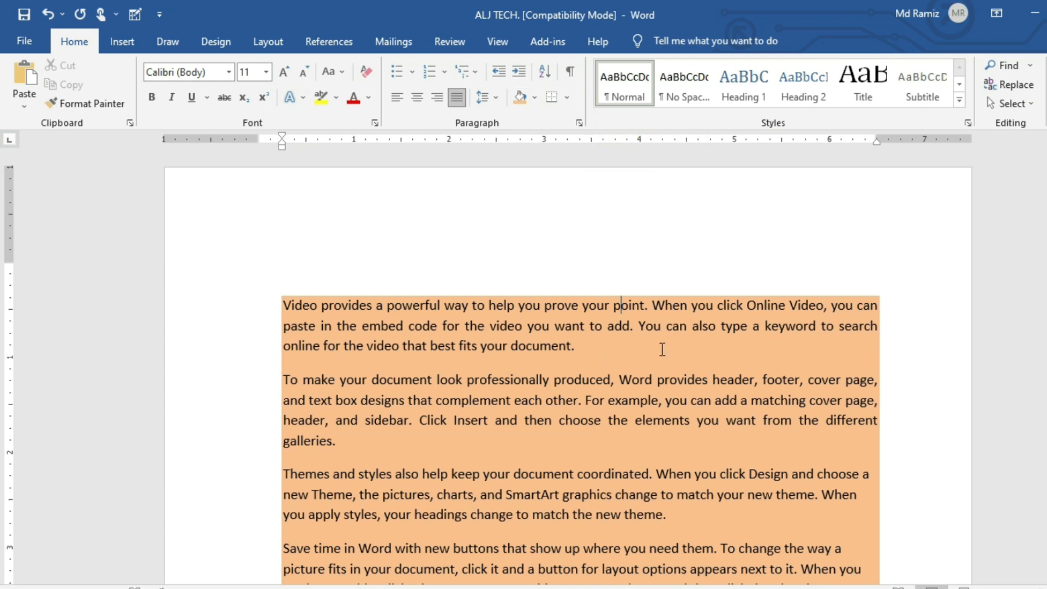
- Shade the second paragraph with the standard yellow colour
click(535, 97)
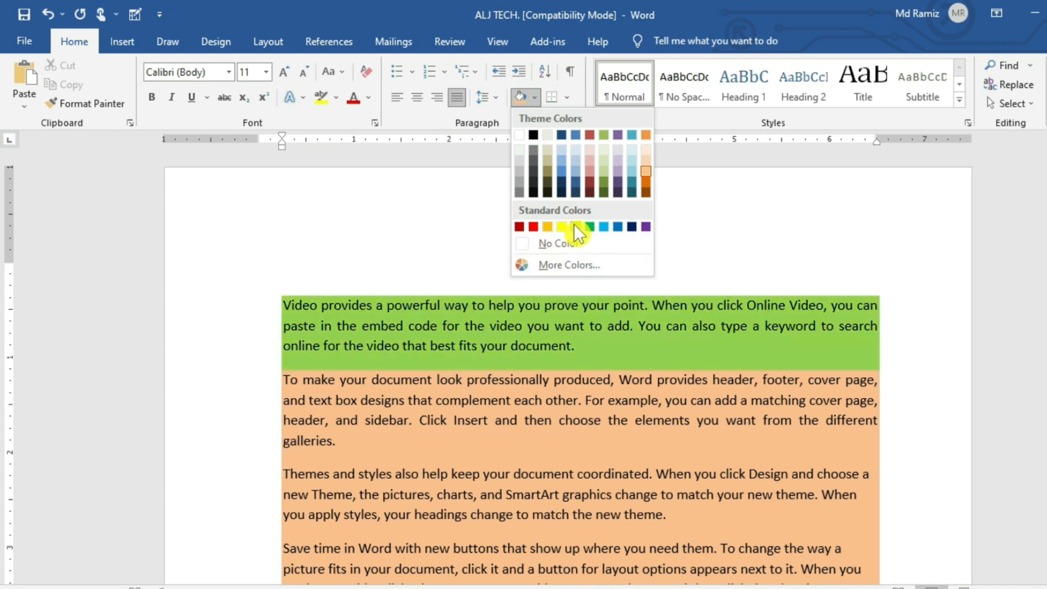
click(677, 213)
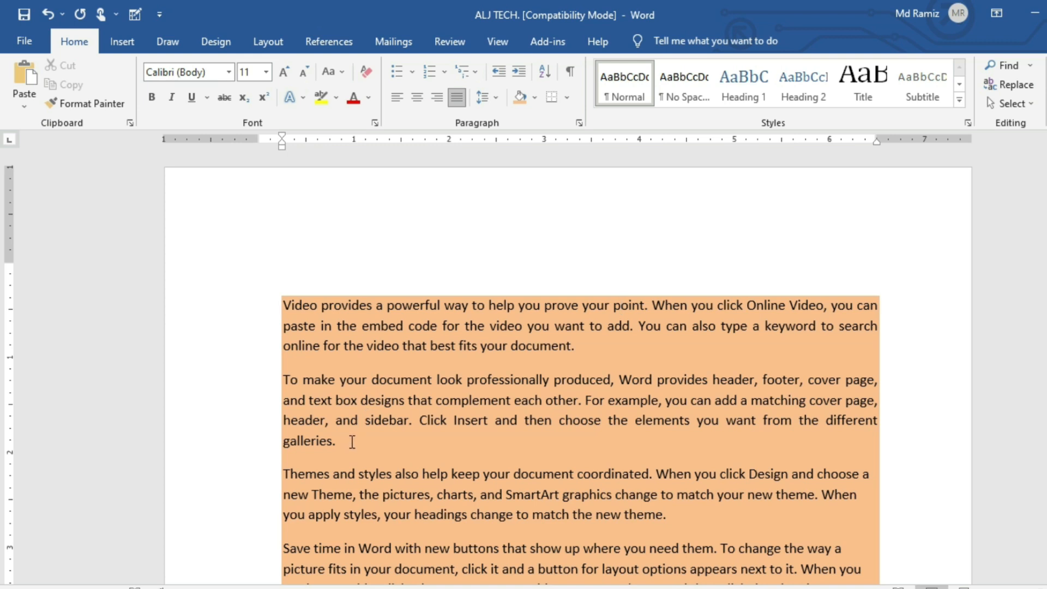
drag(352, 442, 262, 381)
click(535, 98)
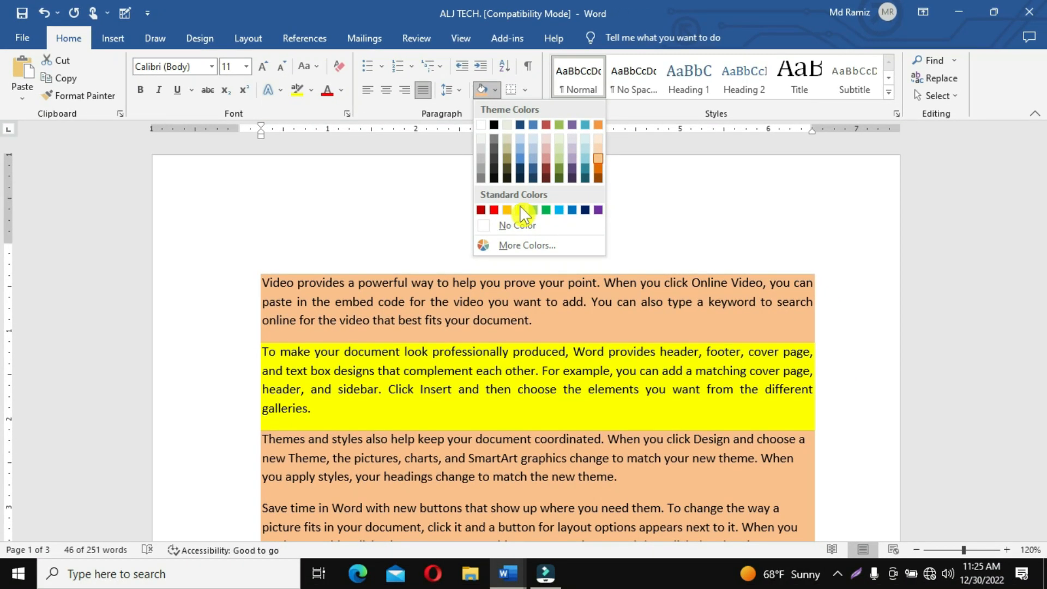
click(520, 210)
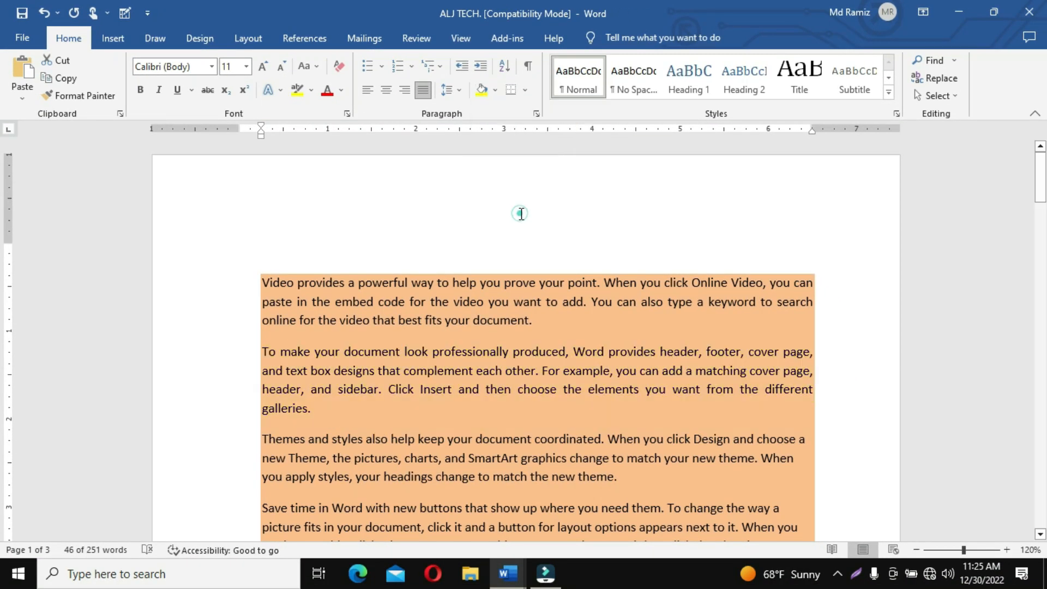
click(540, 389)
scroll(763, 387, down, 4)
scroll(690, 378, up, 4)
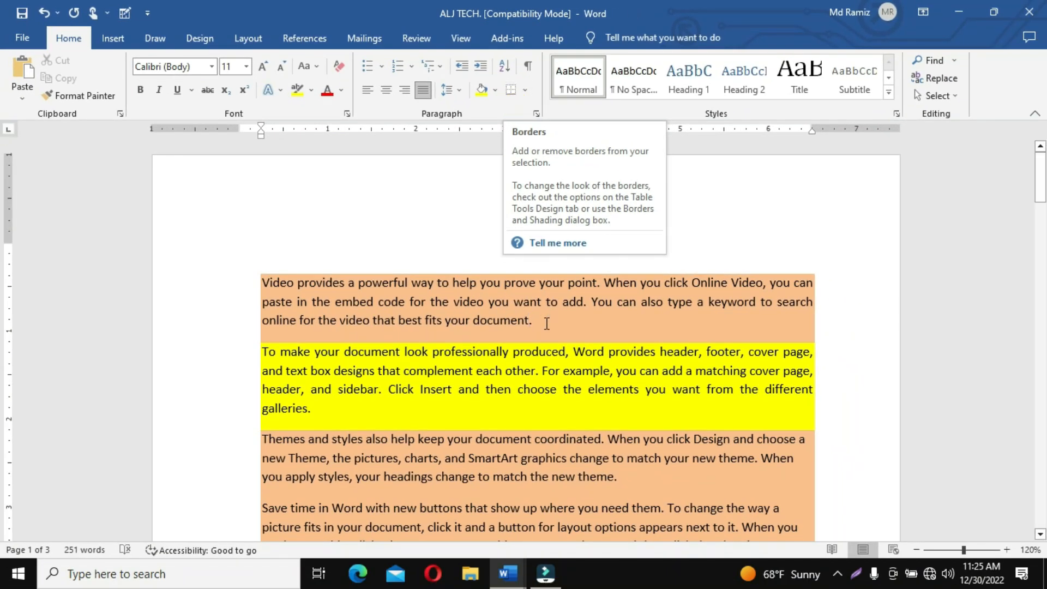
- Select the first paragraph and preview the border options on it, including Outside Borders
drag(547, 323, 269, 273)
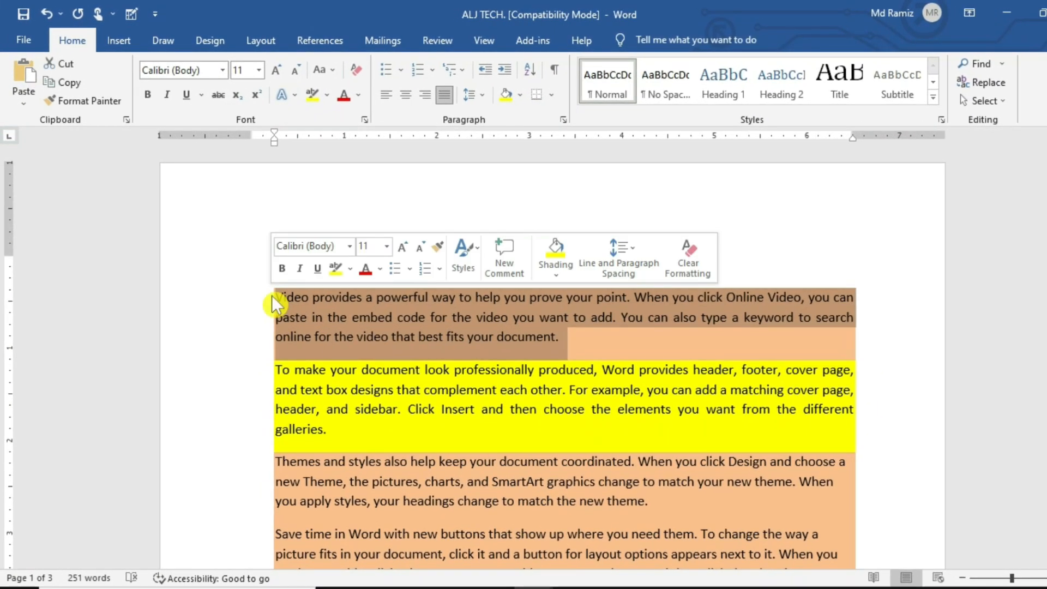
click(551, 94)
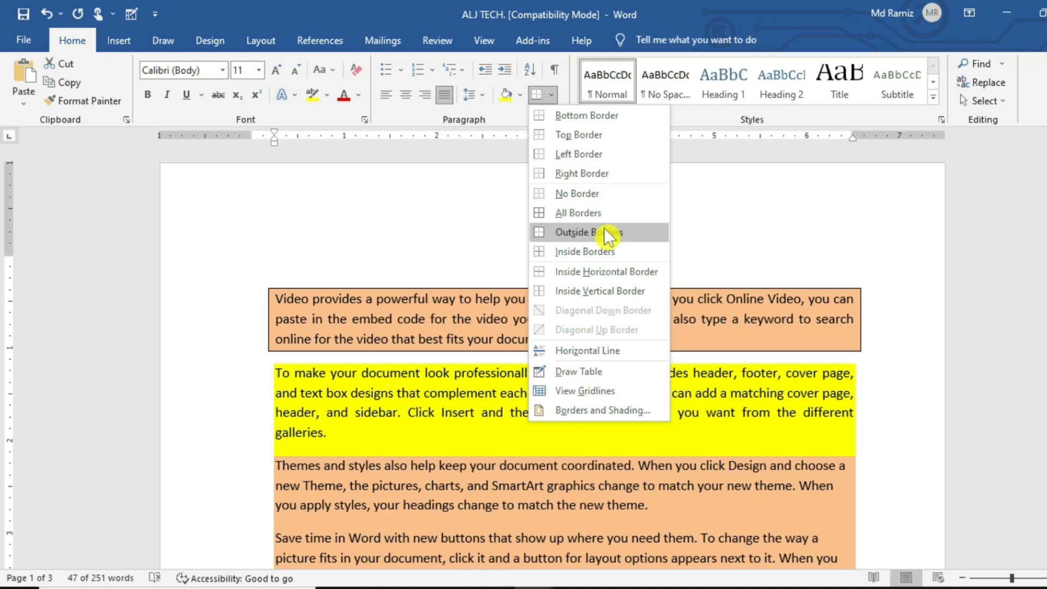
click(587, 351)
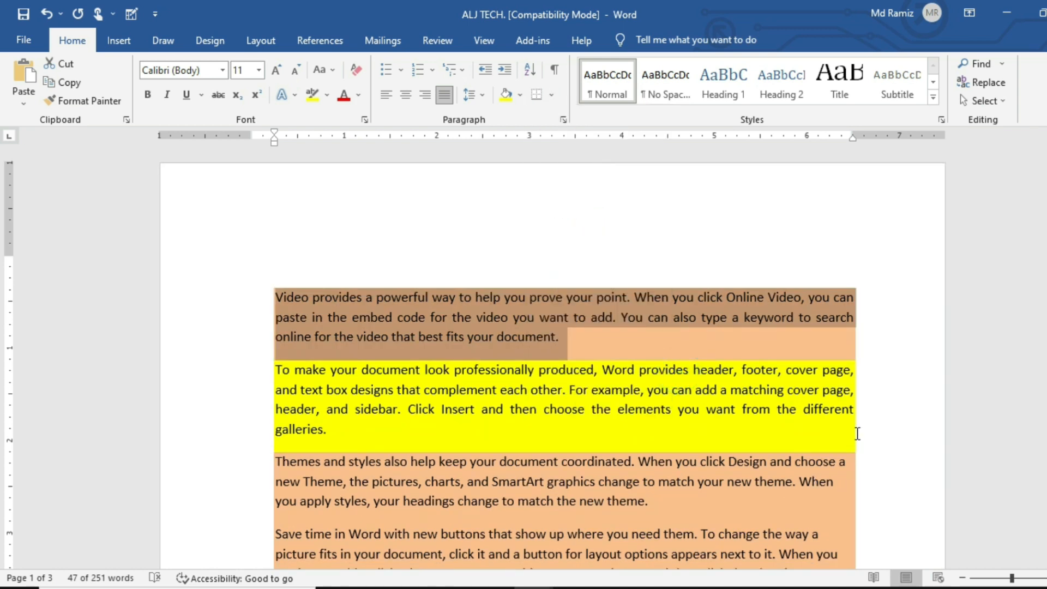
- Select the document's paragraphs and open the Borders and Shading settings for them
drag(853, 431, 380, 390)
drag(262, 268, 812, 551)
scroll(803, 519, up, 5)
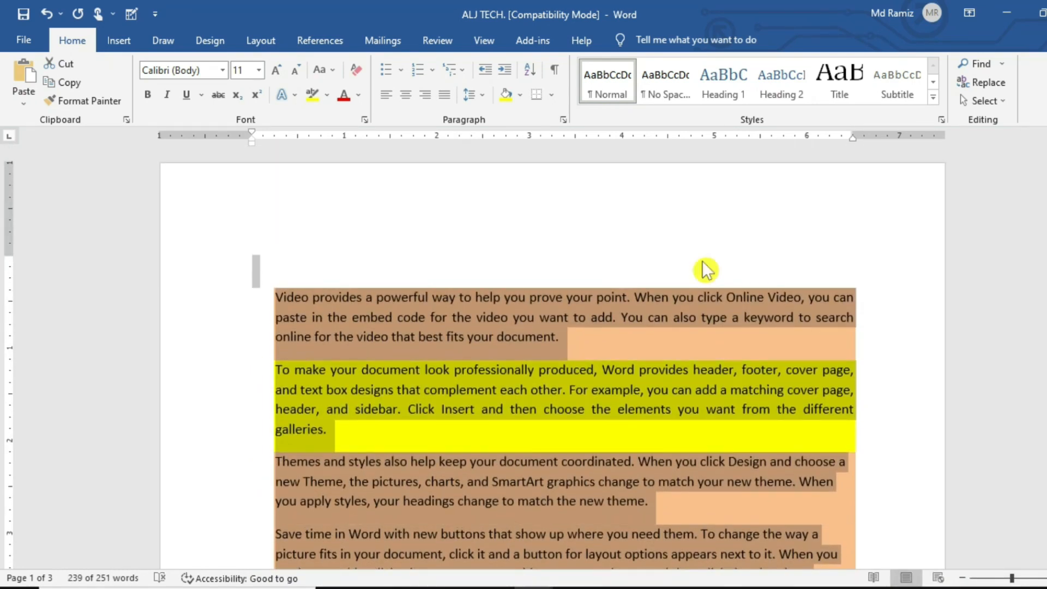
click(552, 95)
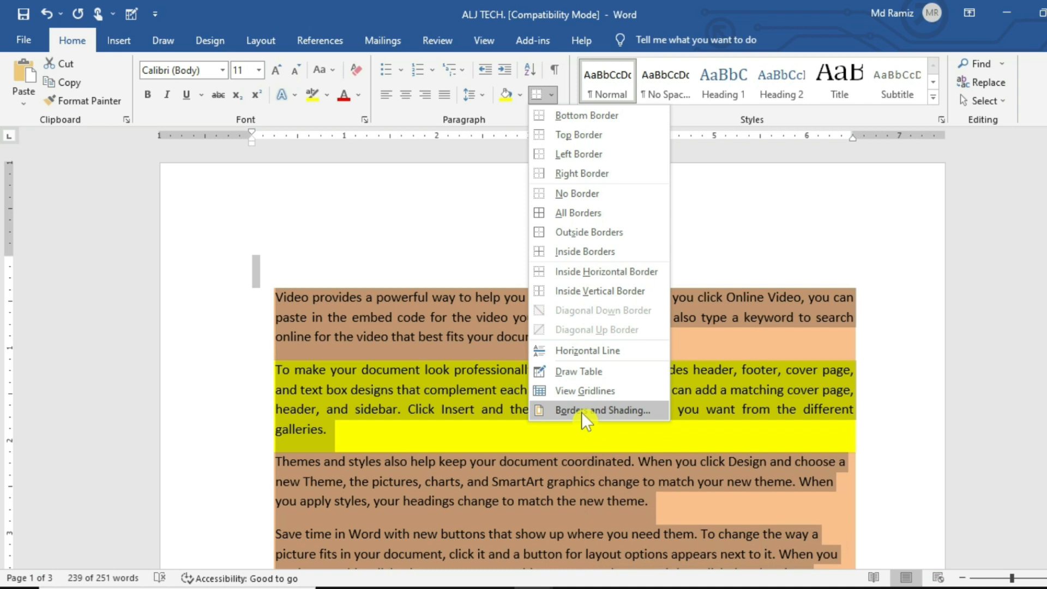
click(581, 411)
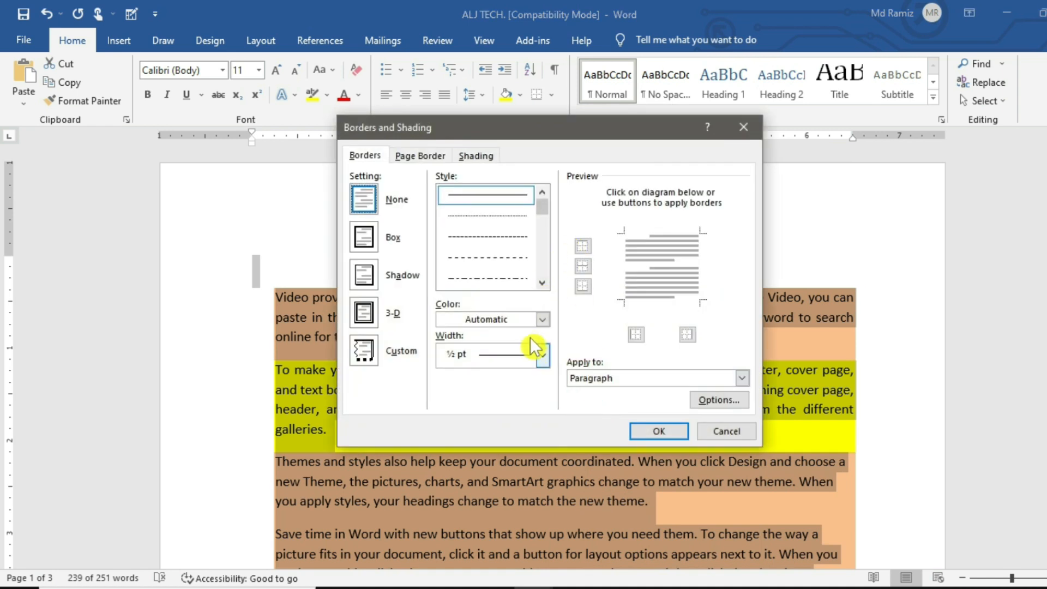
- Examine the border colour and width choices, then the page border and shading settings
click(541, 320)
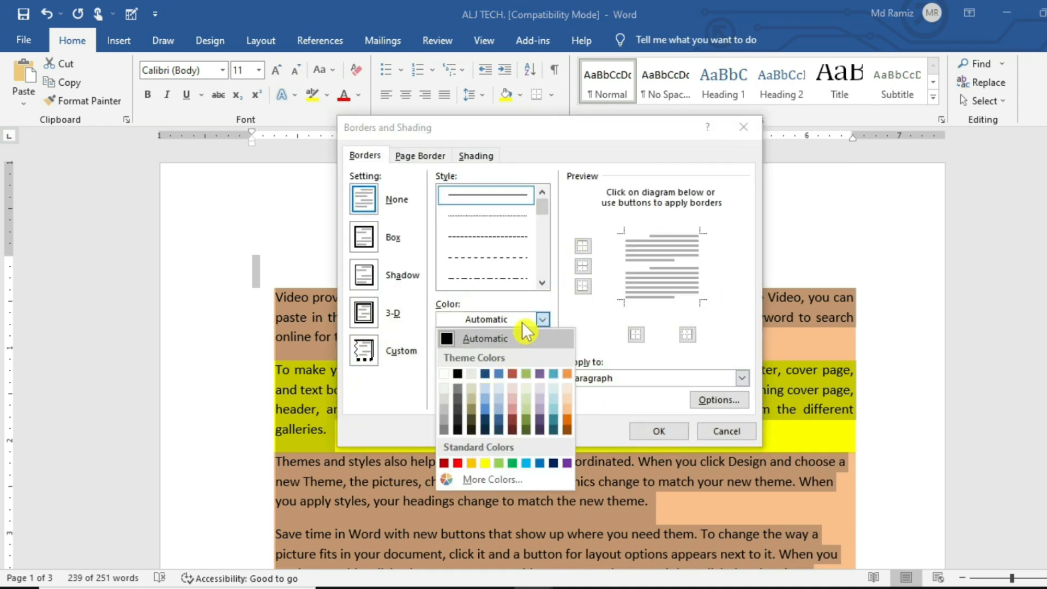
click(540, 322)
click(543, 352)
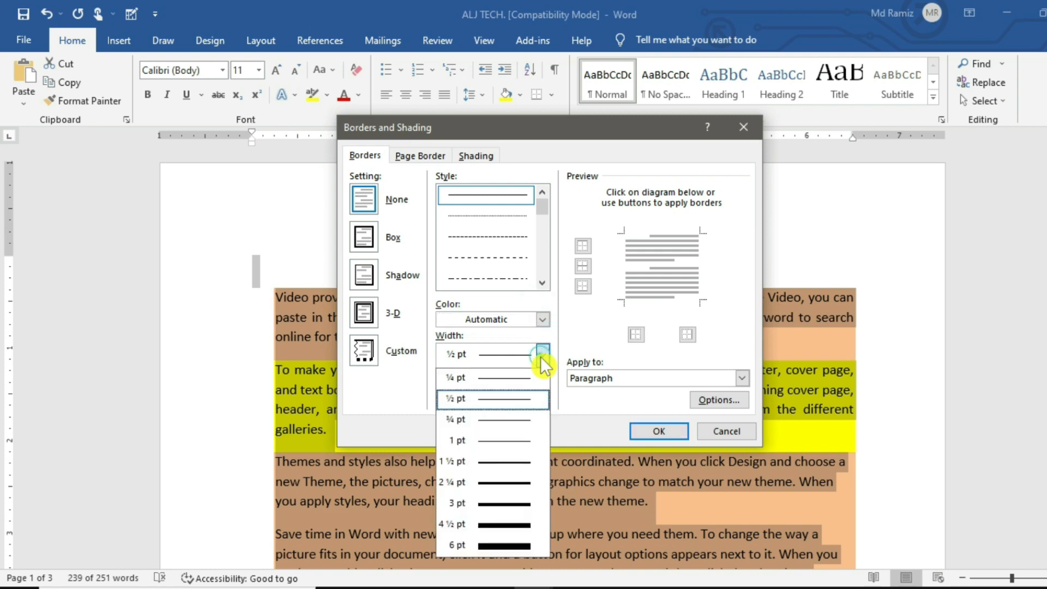
click(543, 319)
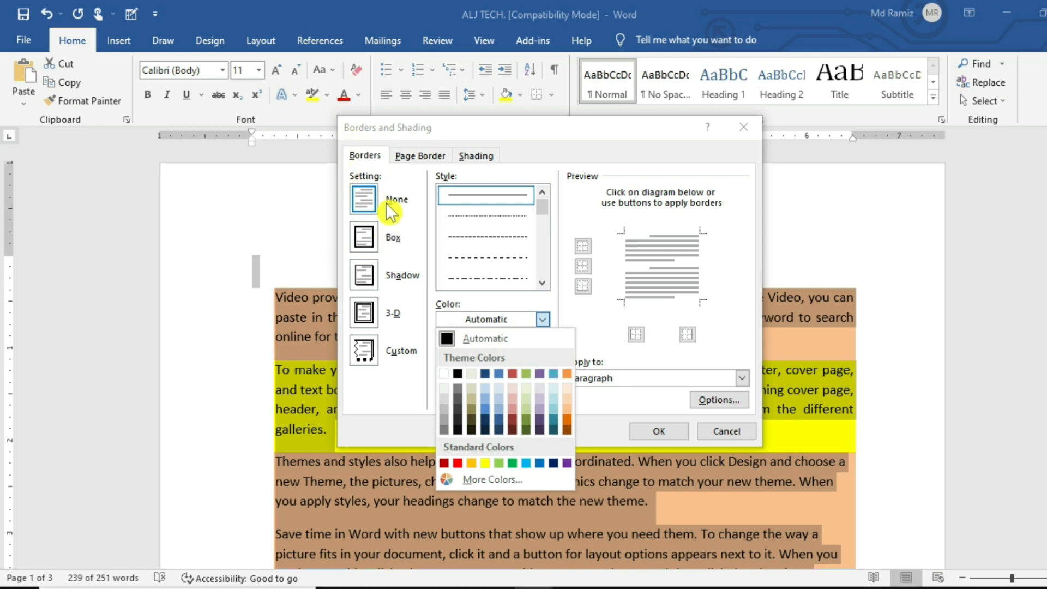
click(415, 153)
click(415, 153)
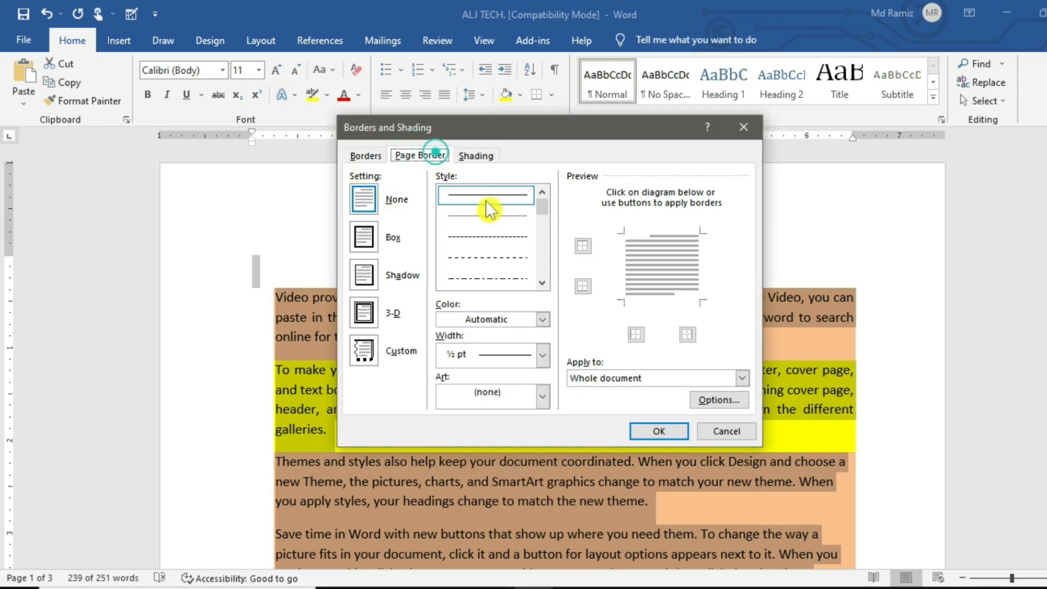
click(476, 155)
- Apply the balloon art page border to the whole document
click(420, 156)
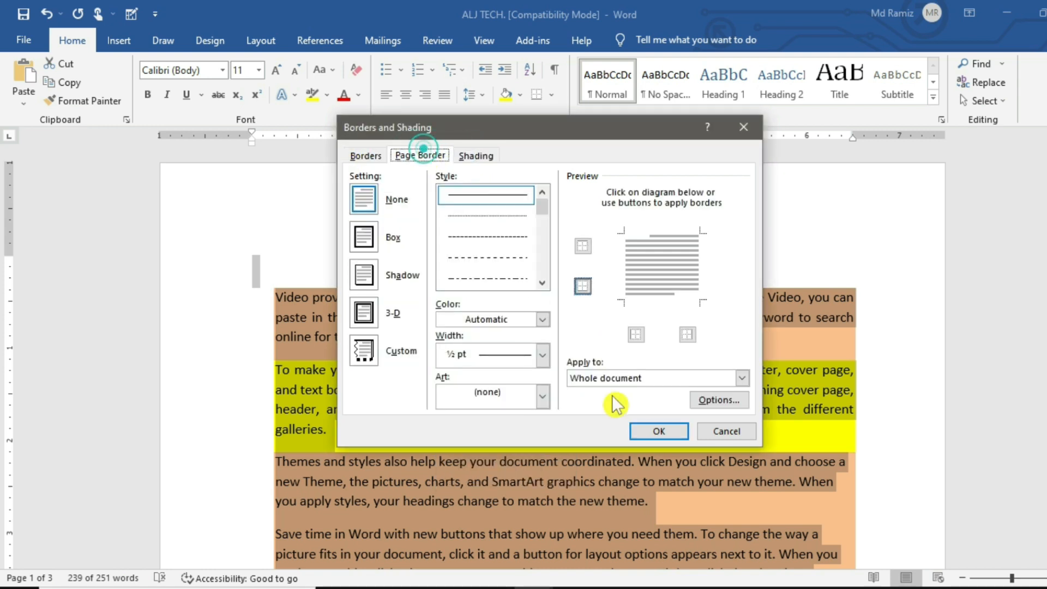
click(542, 394)
scroll(502, 463, down, 5)
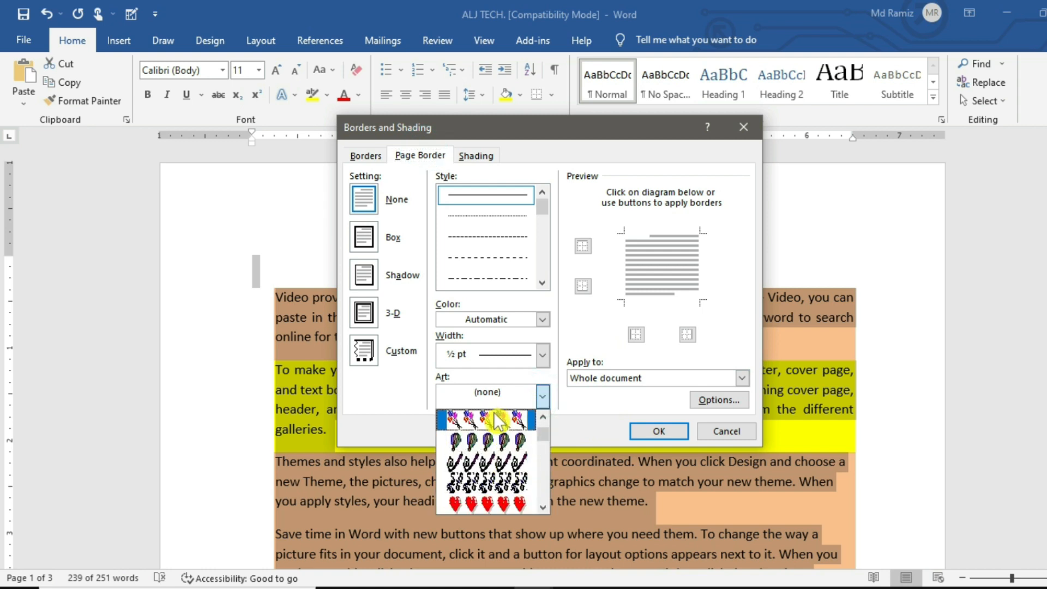
click(499, 420)
click(674, 431)
click(429, 273)
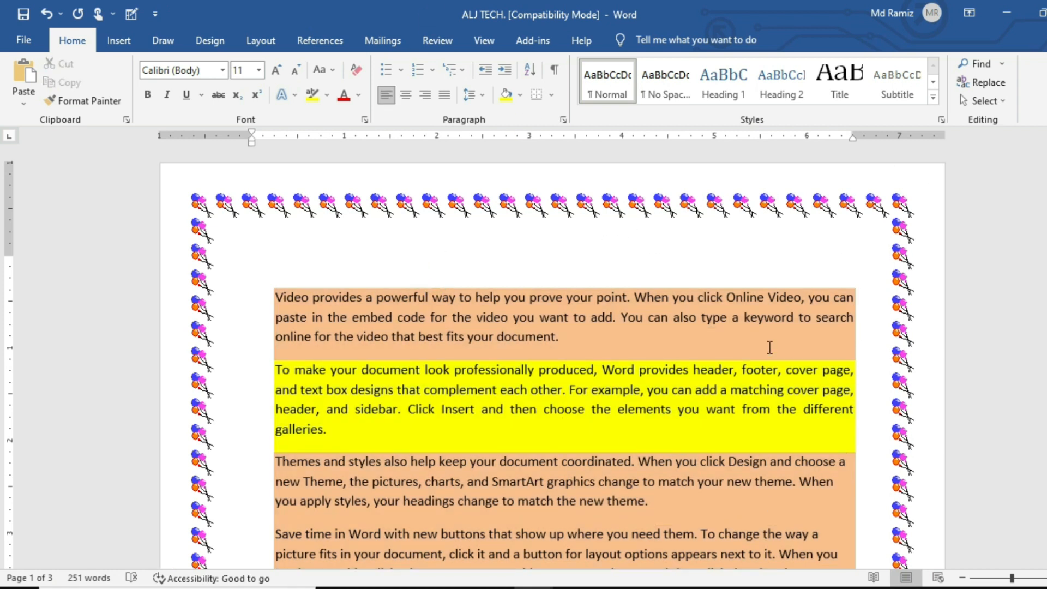
scroll(744, 370, down, 5)
scroll(743, 369, up, 5)
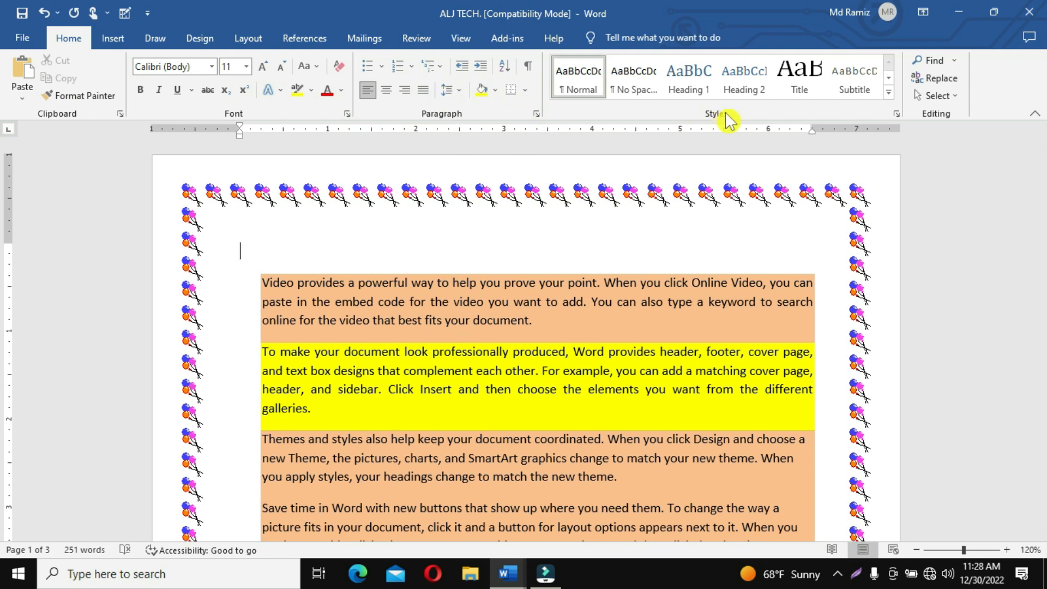
- Select the document's paragraphs and apply the Normal style to them
click(439, 308)
drag(249, 270, 762, 545)
scroll(523, 358, up, 3)
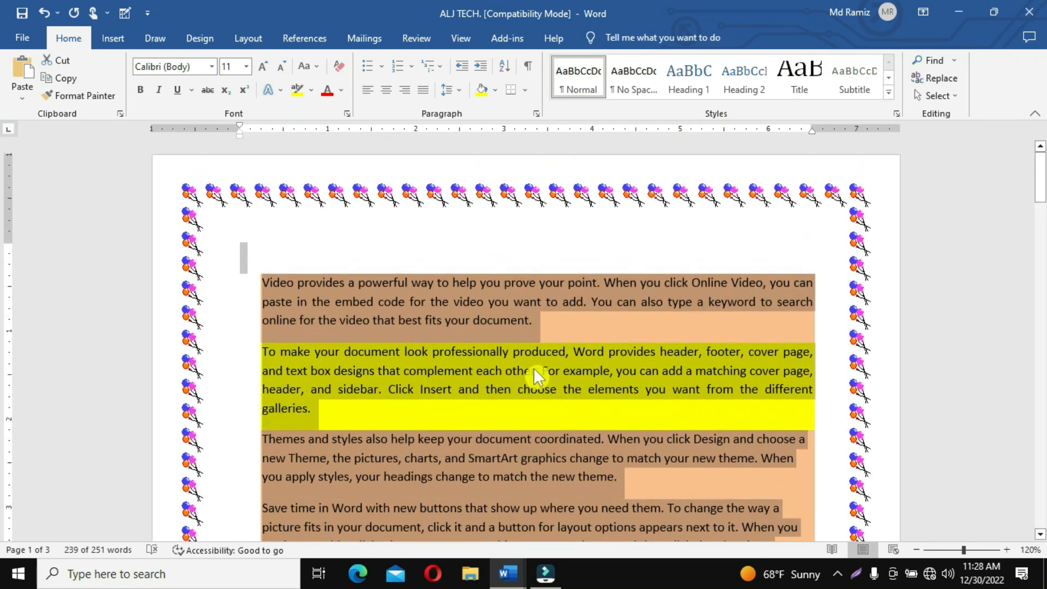
click(636, 86)
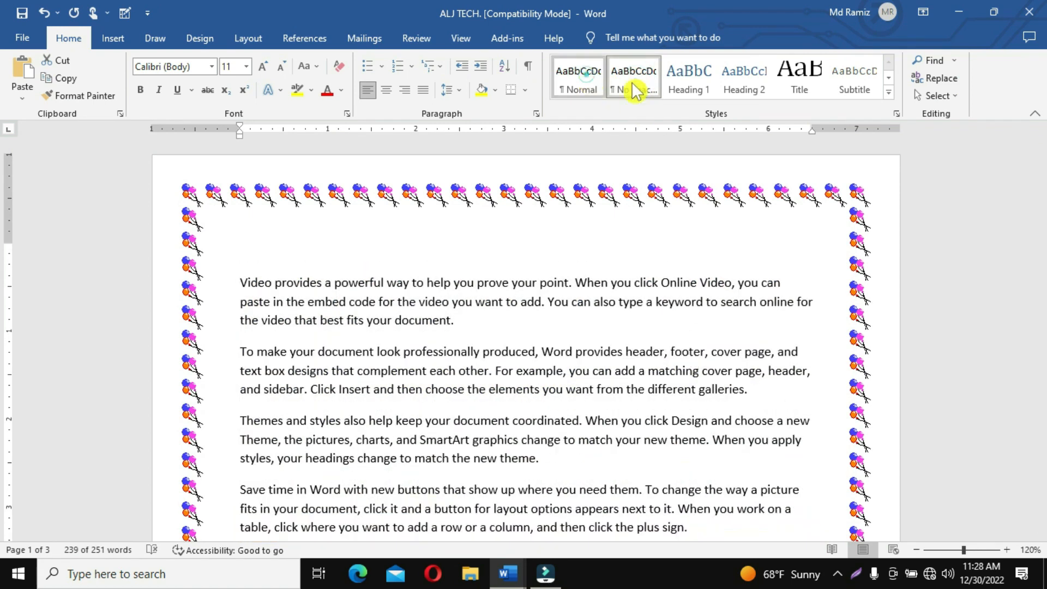
- Try the Heading 1, Heading 2, Heading 3, Heading 4 and Normal styles on the selected text
click(740, 81)
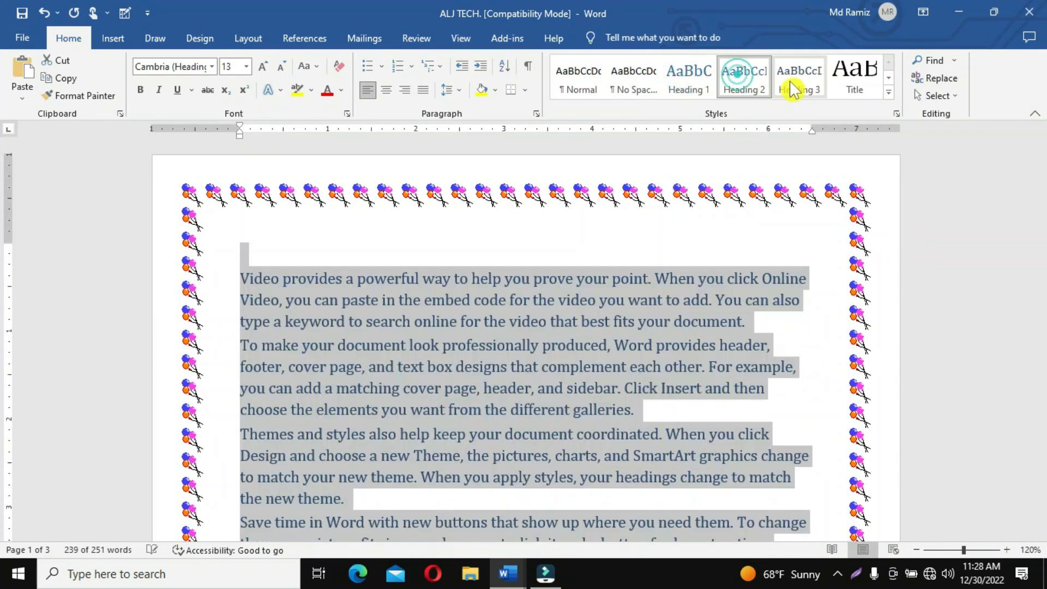
click(794, 85)
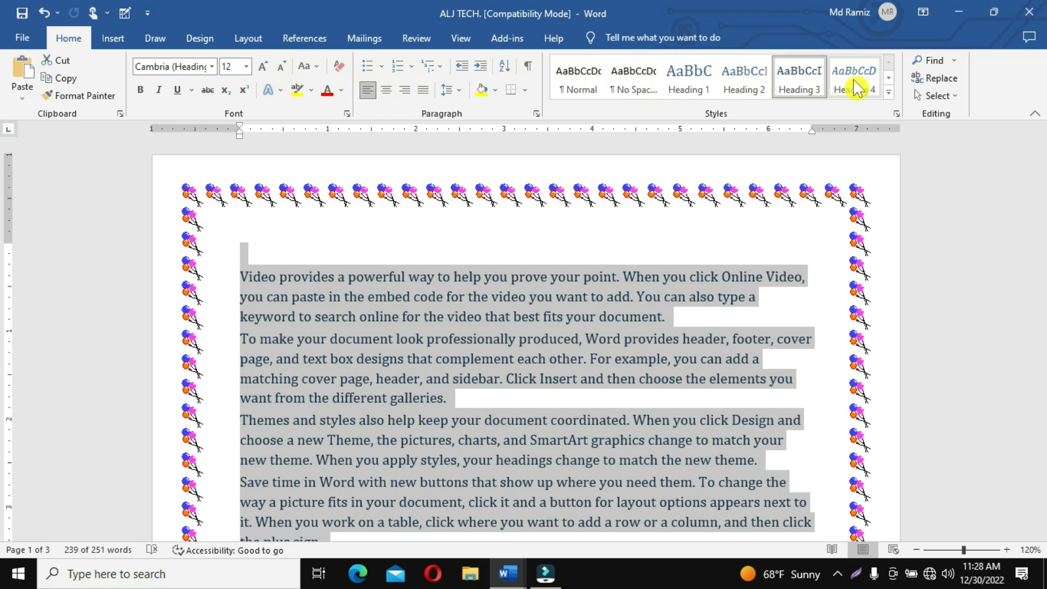
click(578, 81)
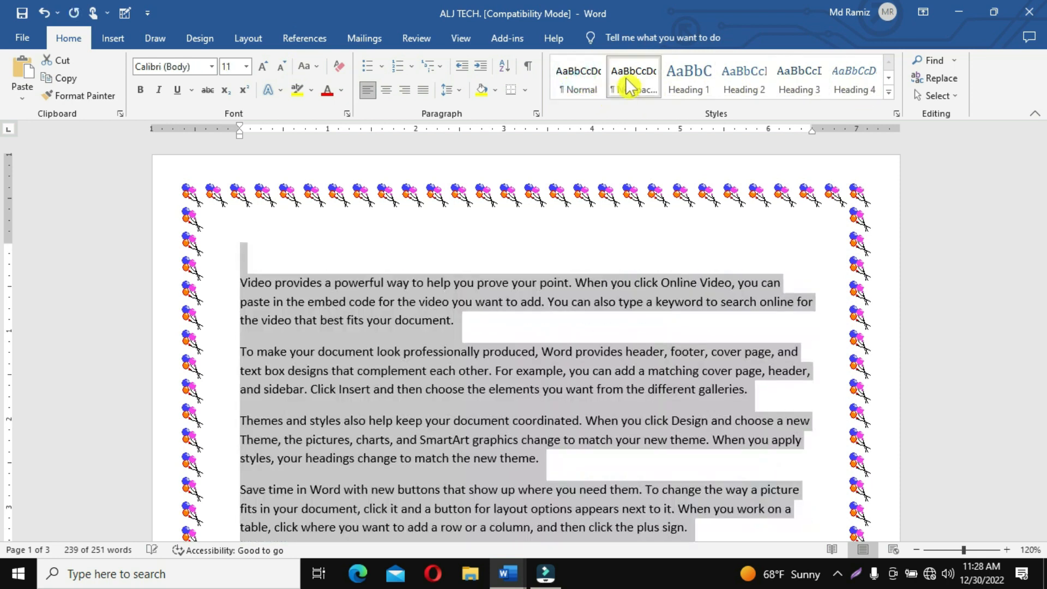
click(797, 79)
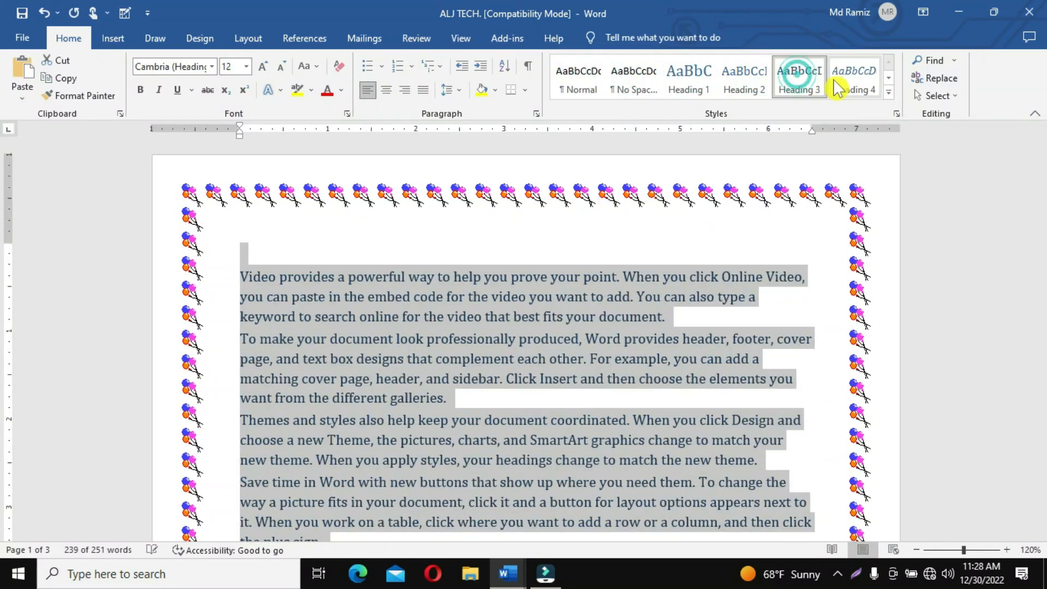
click(840, 87)
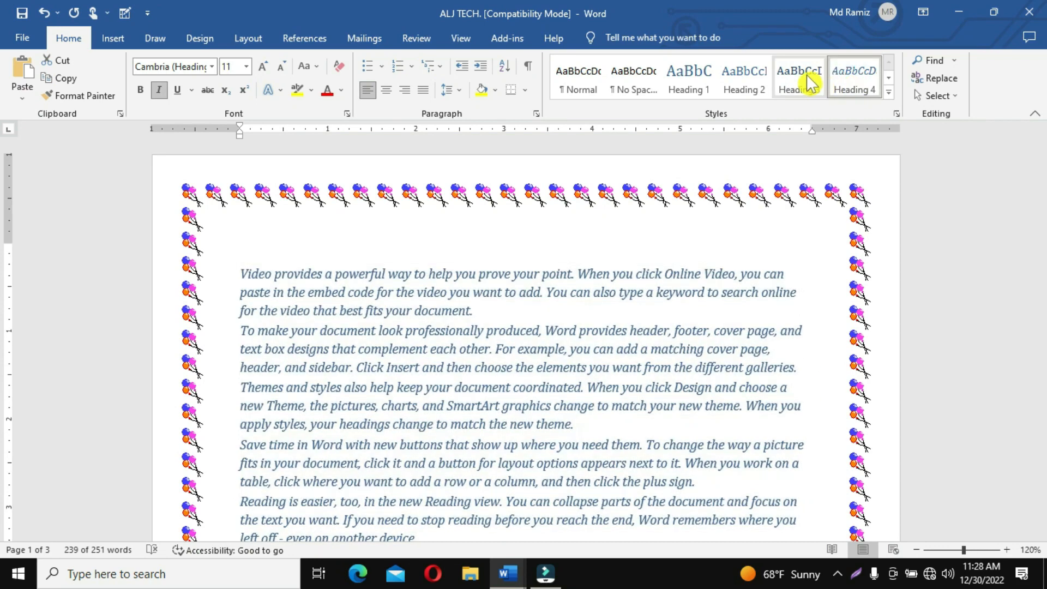
click(688, 79)
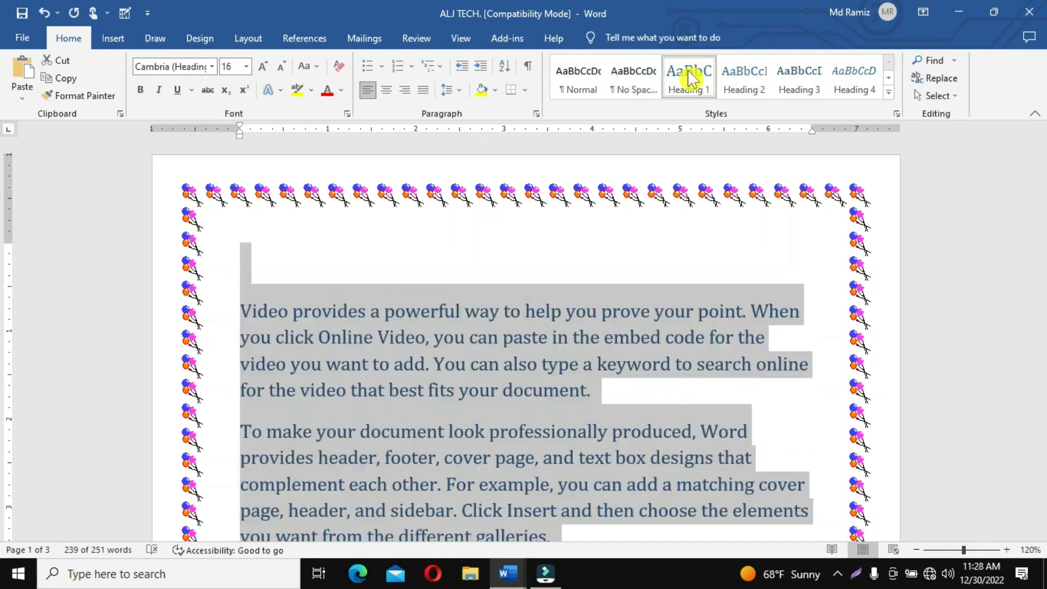
click(766, 64)
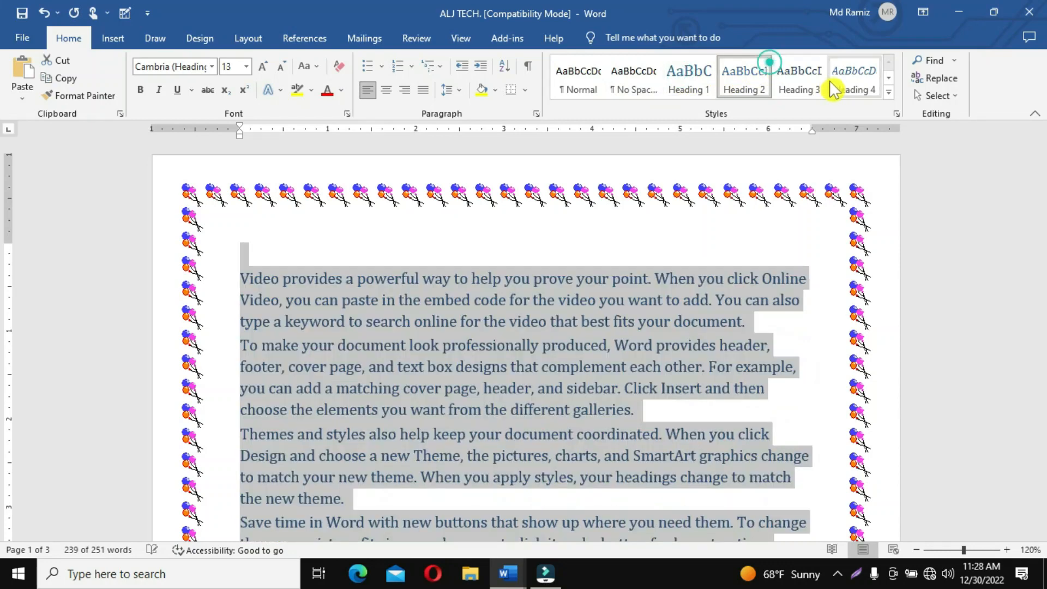
- Clear all formatting from the selected text and deselect it
click(889, 93)
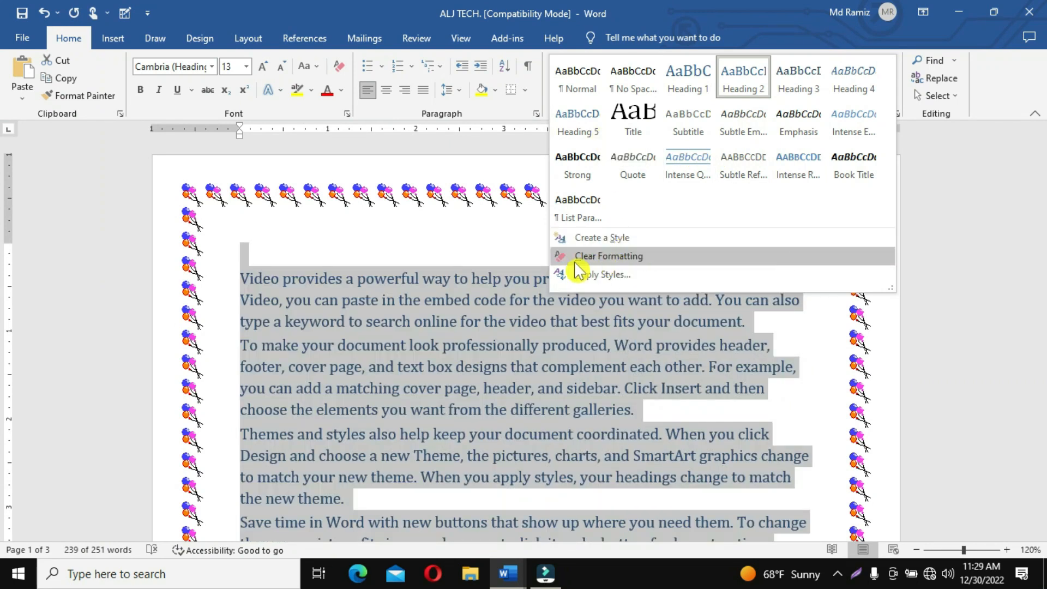
click(594, 258)
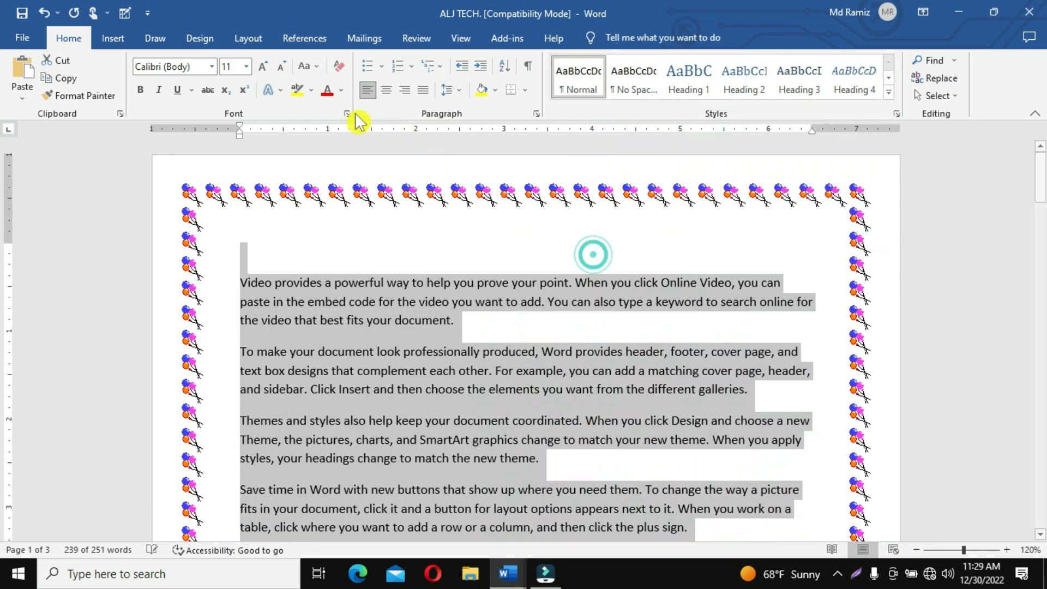
click(550, 360)
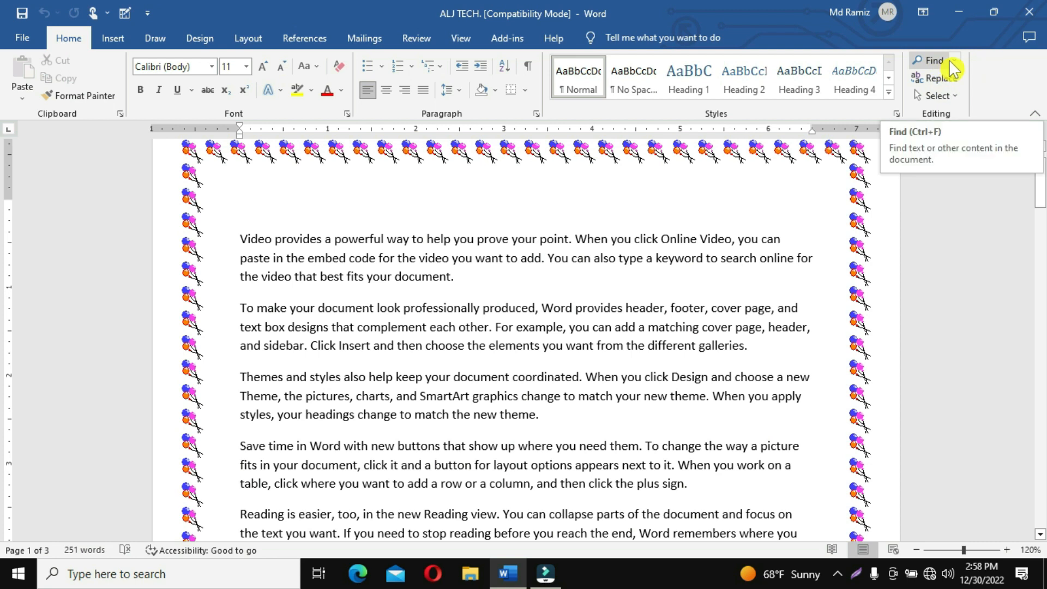
- Search the document for "Video" and look through the highlighted matches
click(950, 62)
click(952, 81)
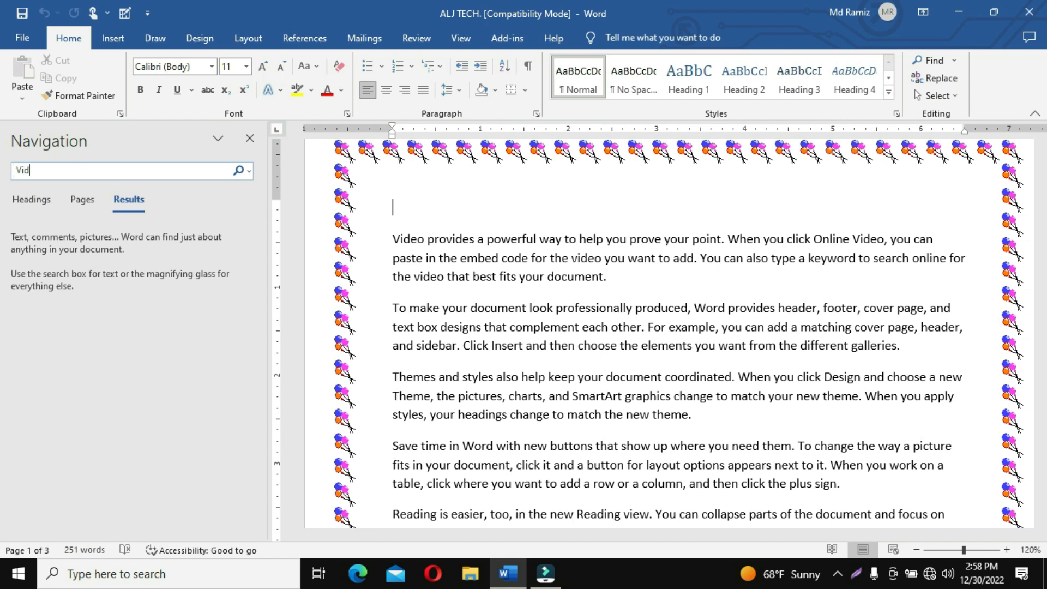
key(Return)
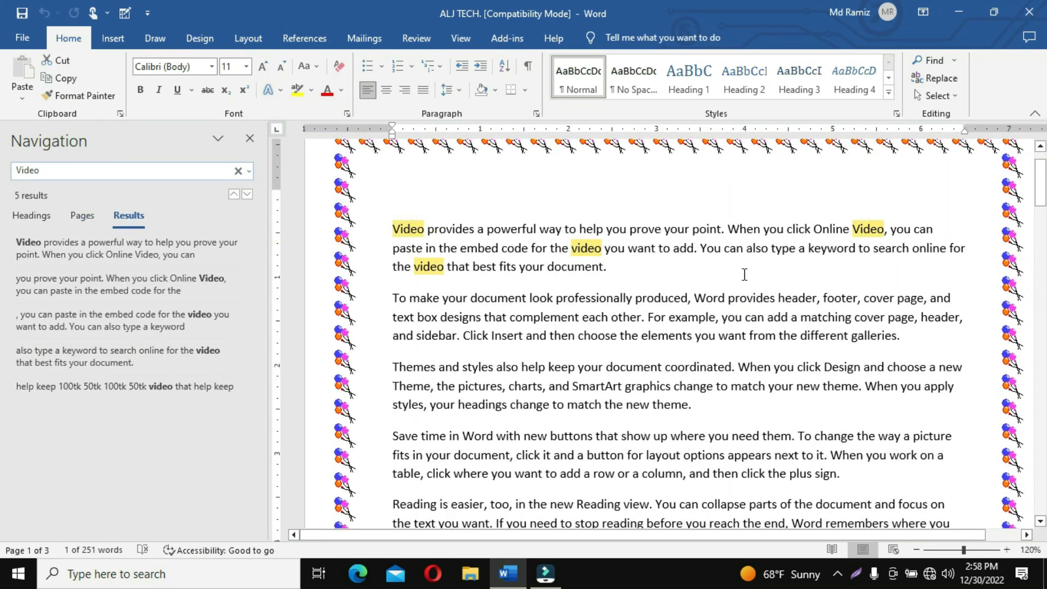
scroll(744, 274, down, 8)
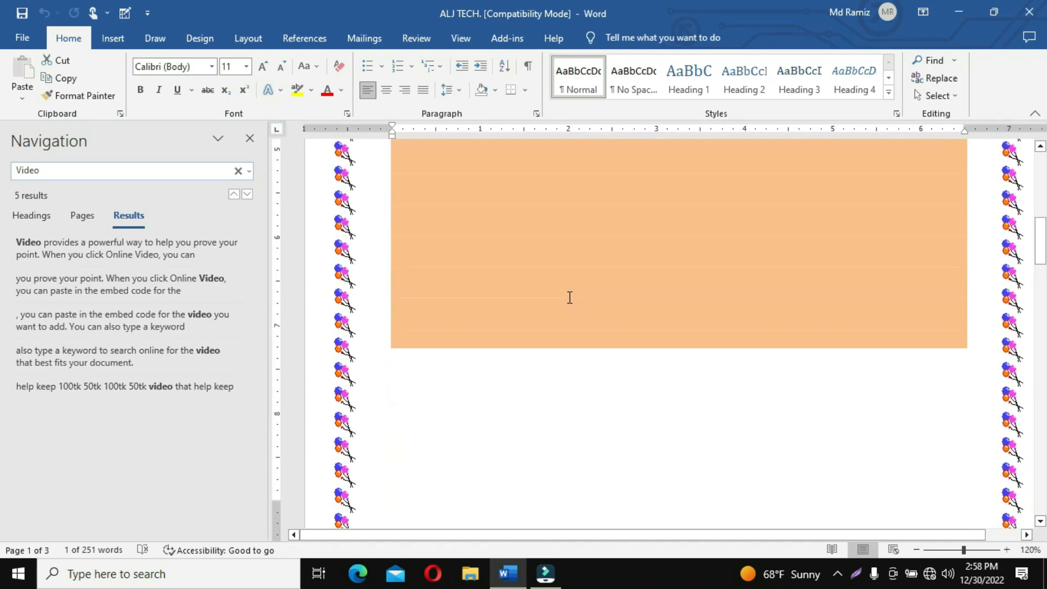
scroll(569, 297, up, 8)
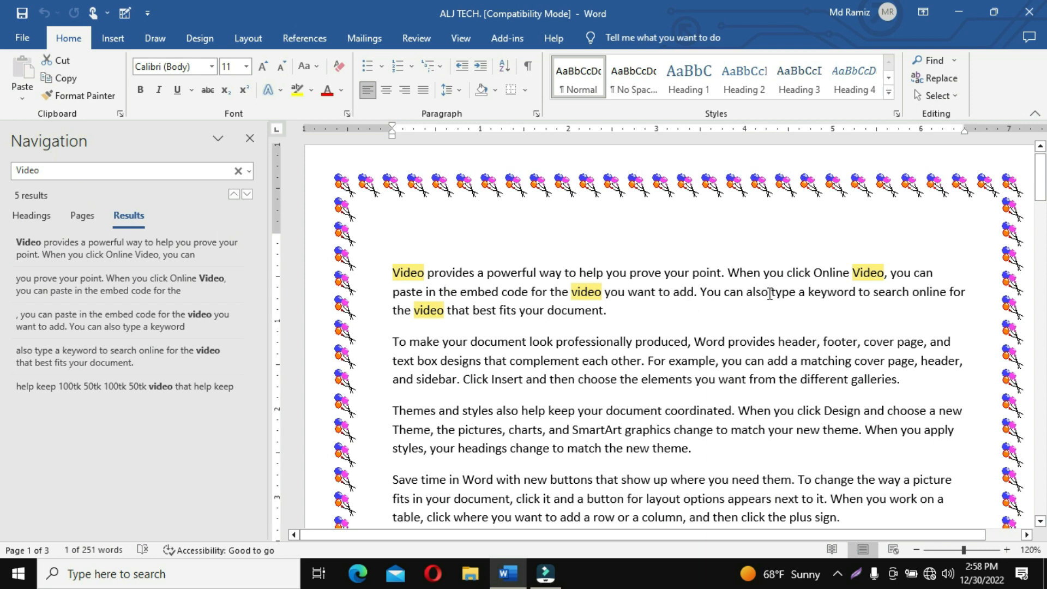
- Replace every occurrence of "Video" with "Photo" throughout the document and check the replaced text
click(250, 145)
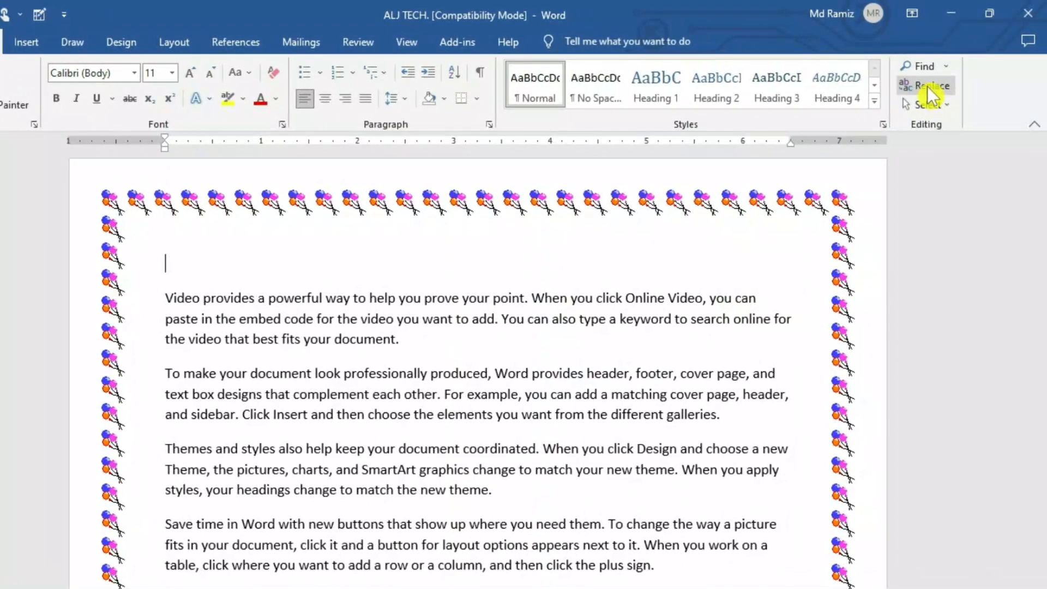
click(927, 87)
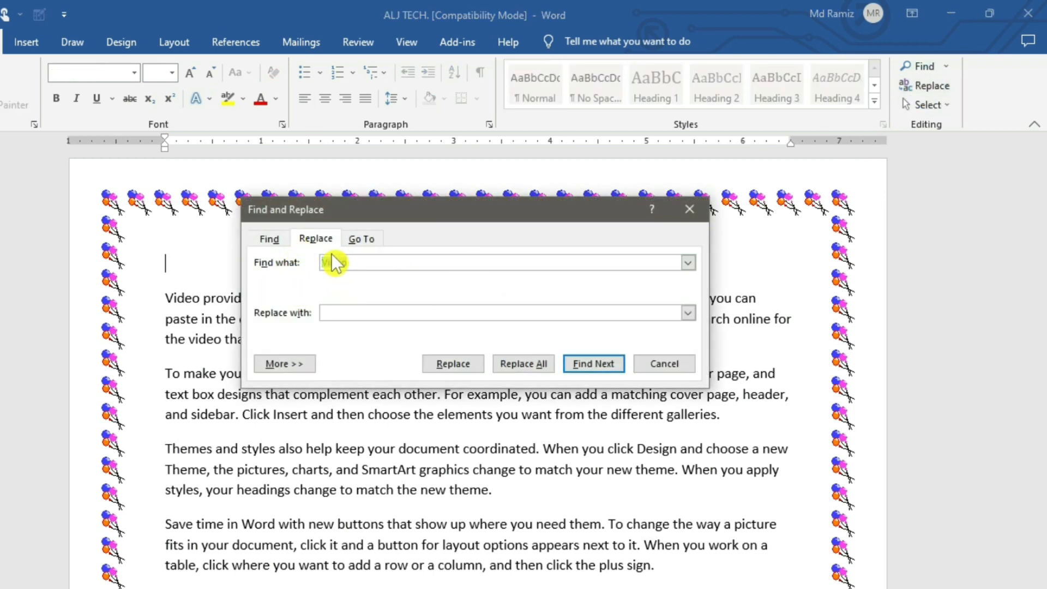
drag(442, 212, 677, 221)
click(562, 320)
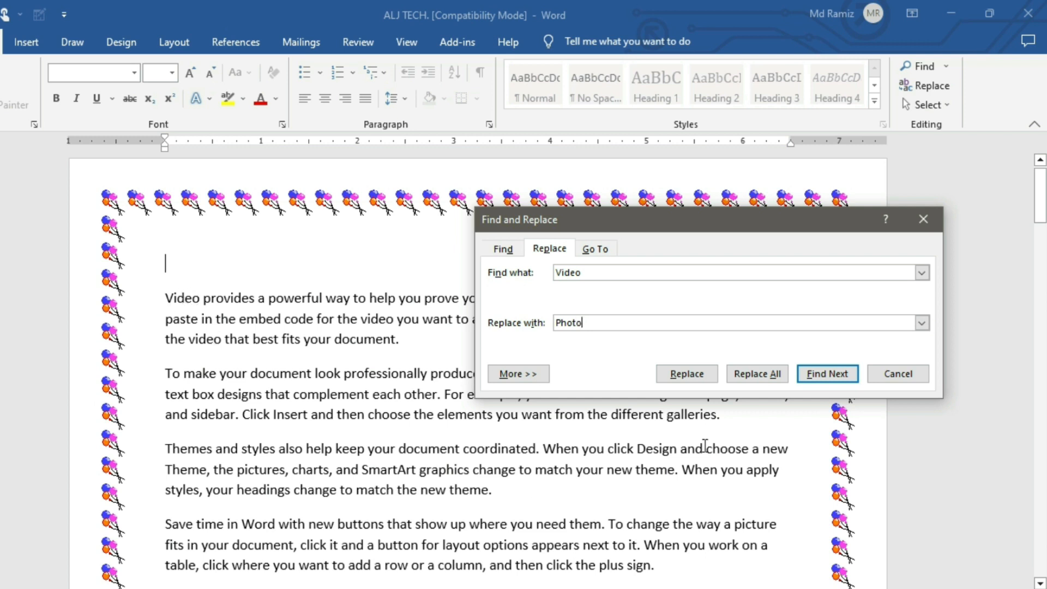
click(749, 374)
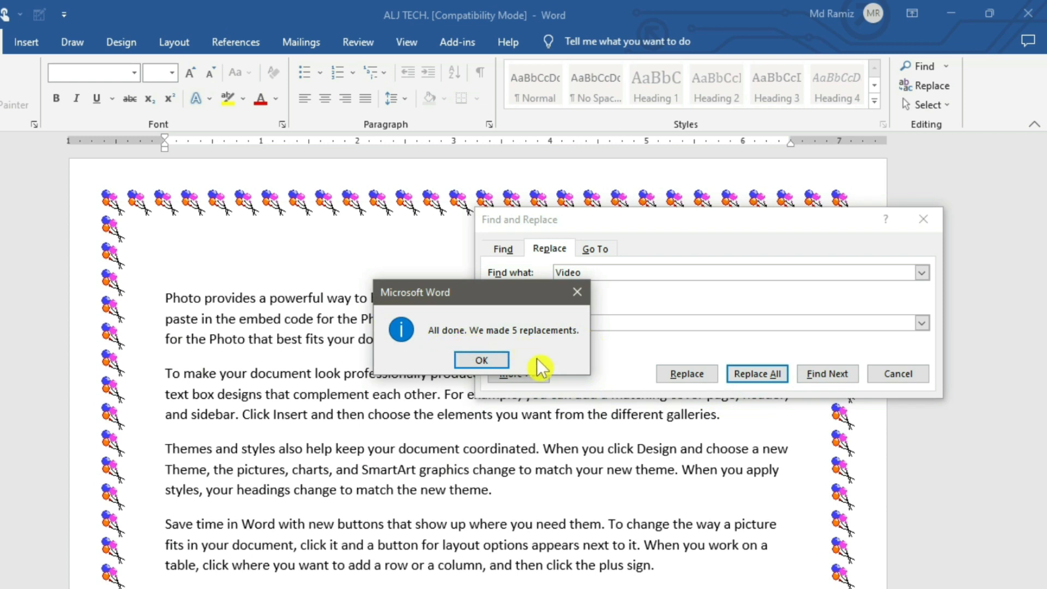
click(492, 357)
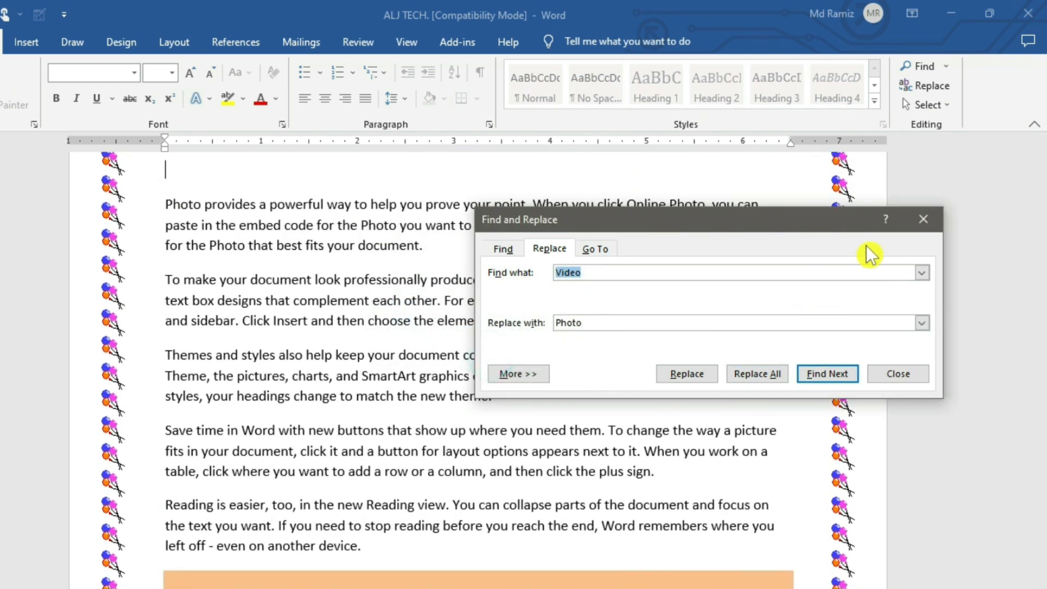
click(931, 218)
scroll(928, 215, up, 3)
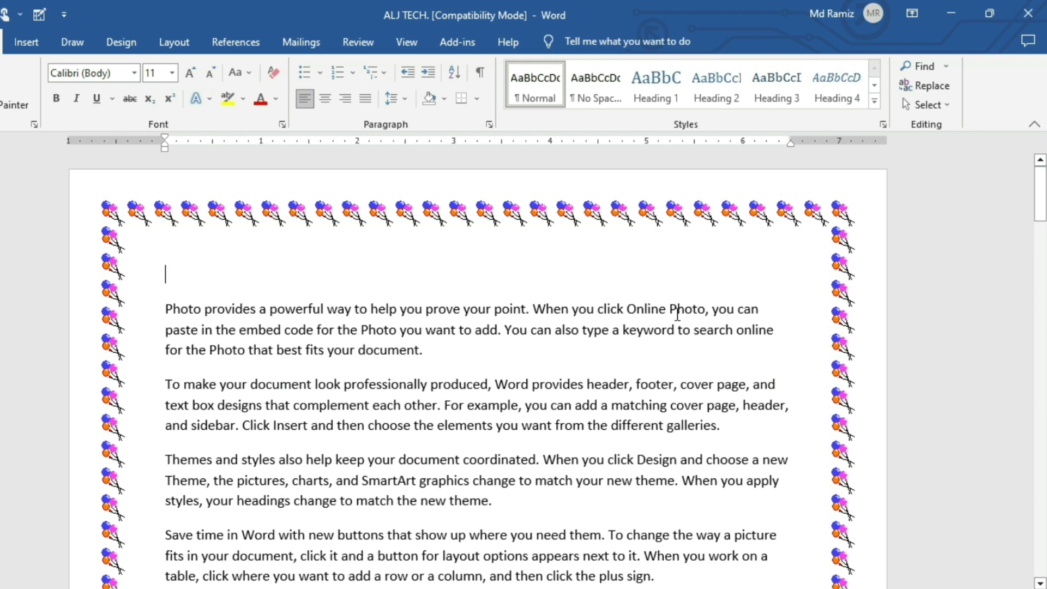
scroll(519, 460, down, 3)
scroll(563, 437, up, 3)
- Go to page 3 of the document with Go To, then return to the start of page 1
click(929, 86)
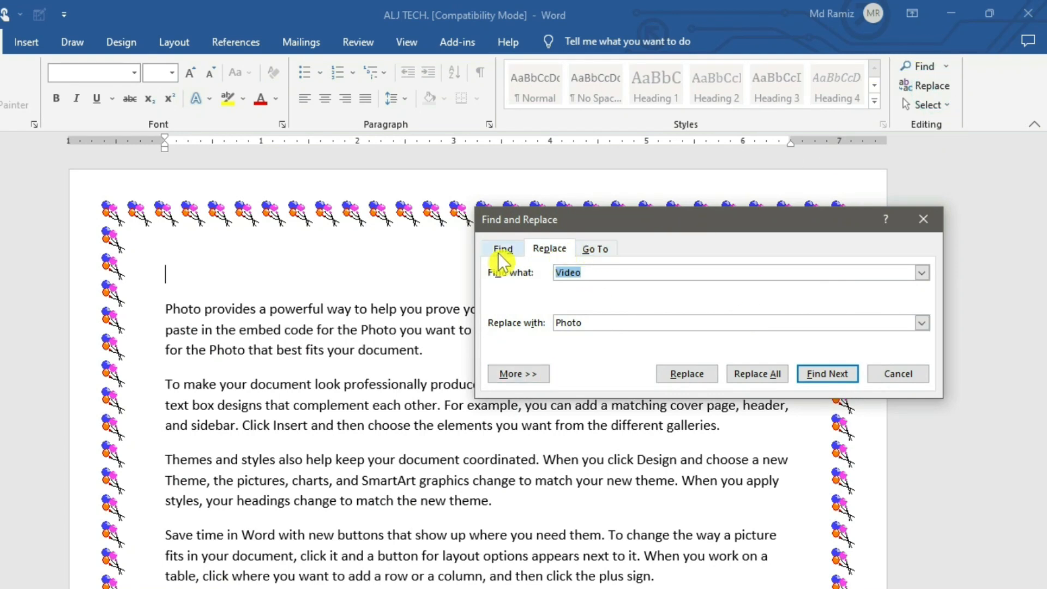
click(602, 255)
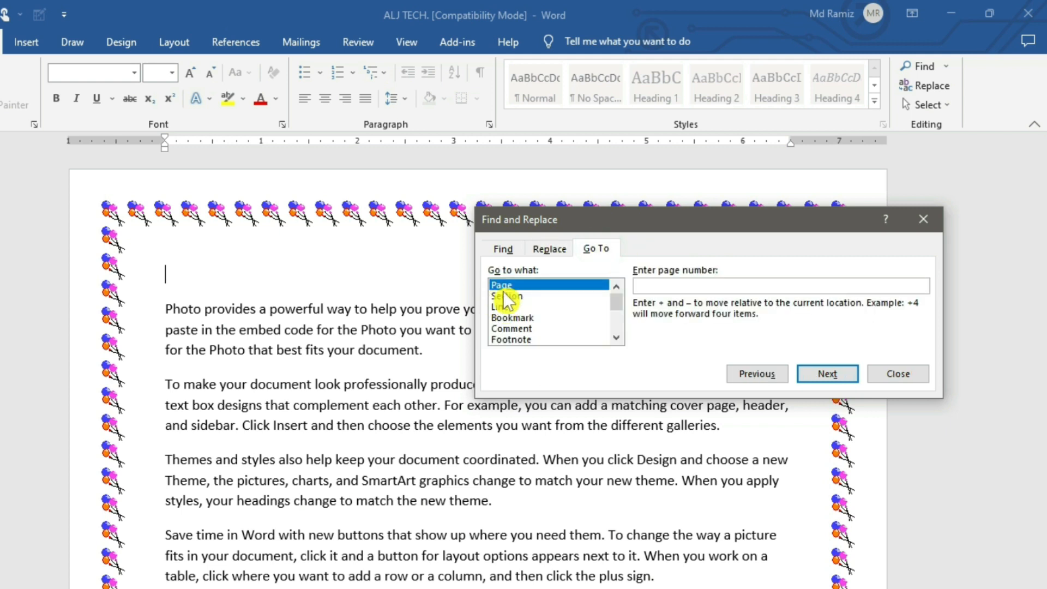
click(644, 286)
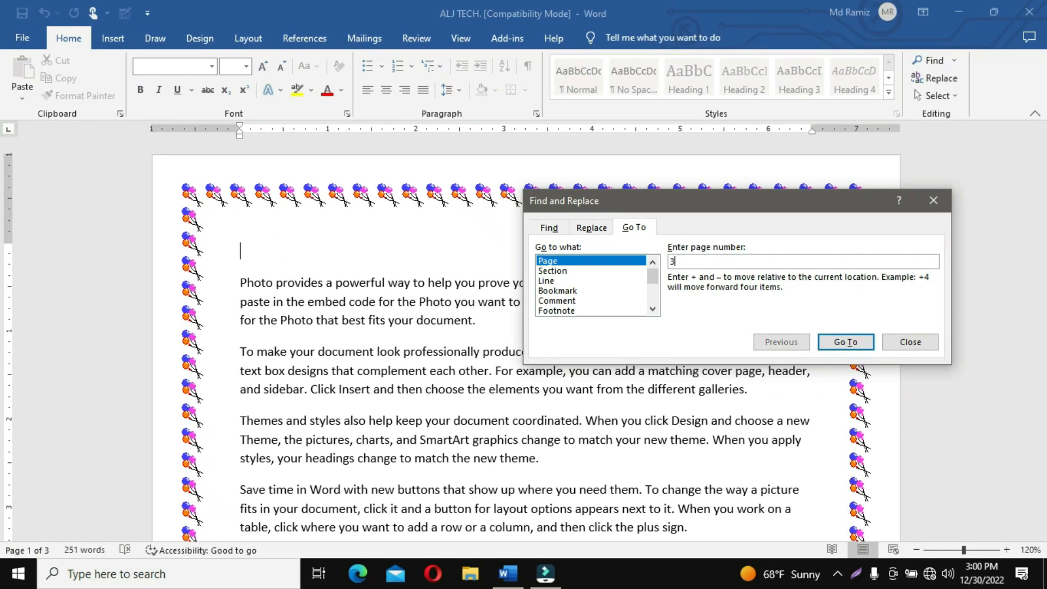
click(840, 343)
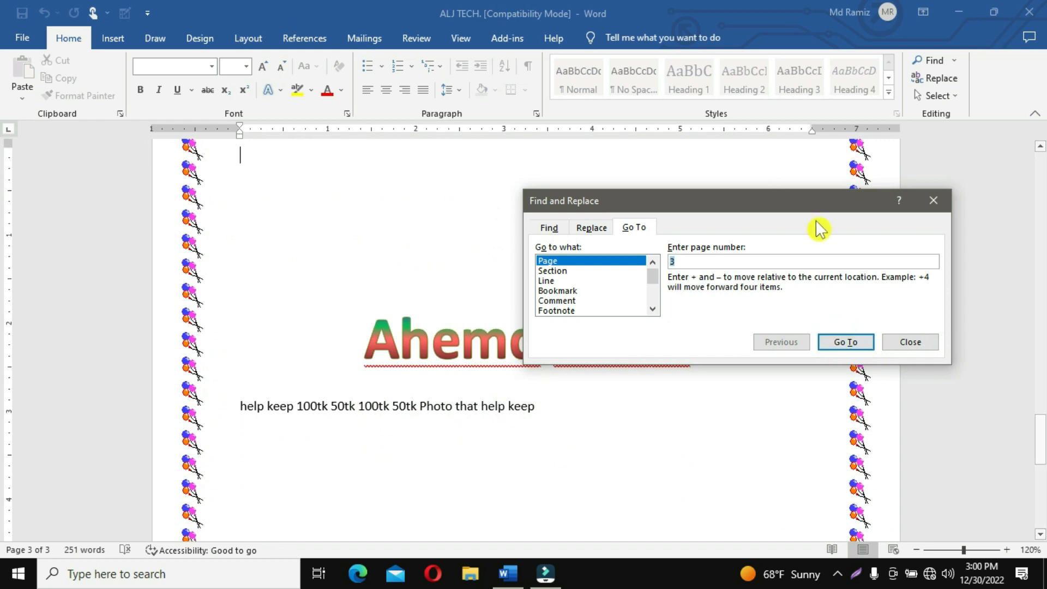
click(936, 205)
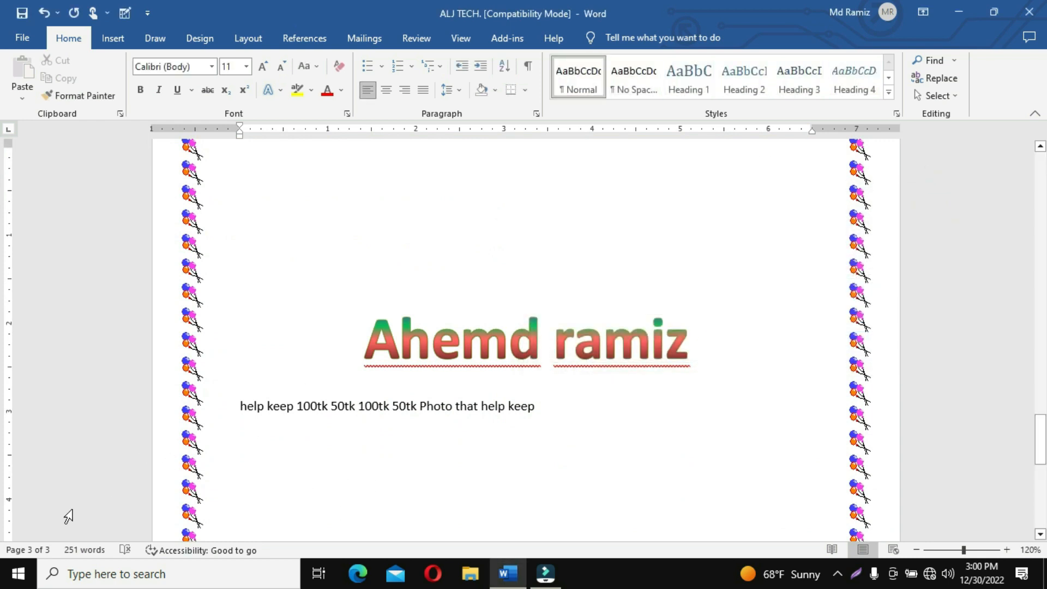
scroll(387, 380, up, 20)
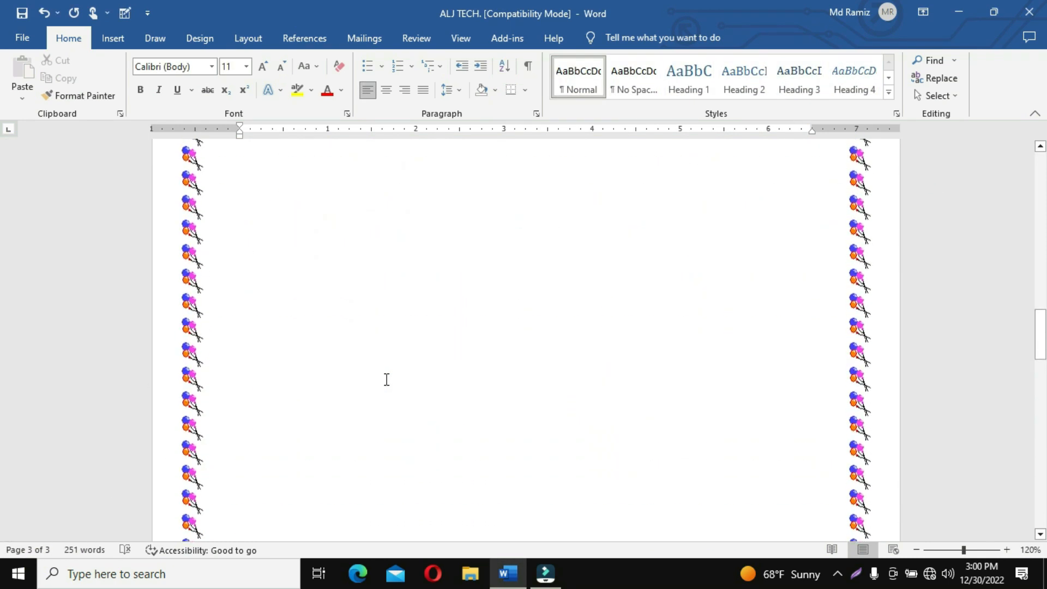
scroll(387, 380, up, 5)
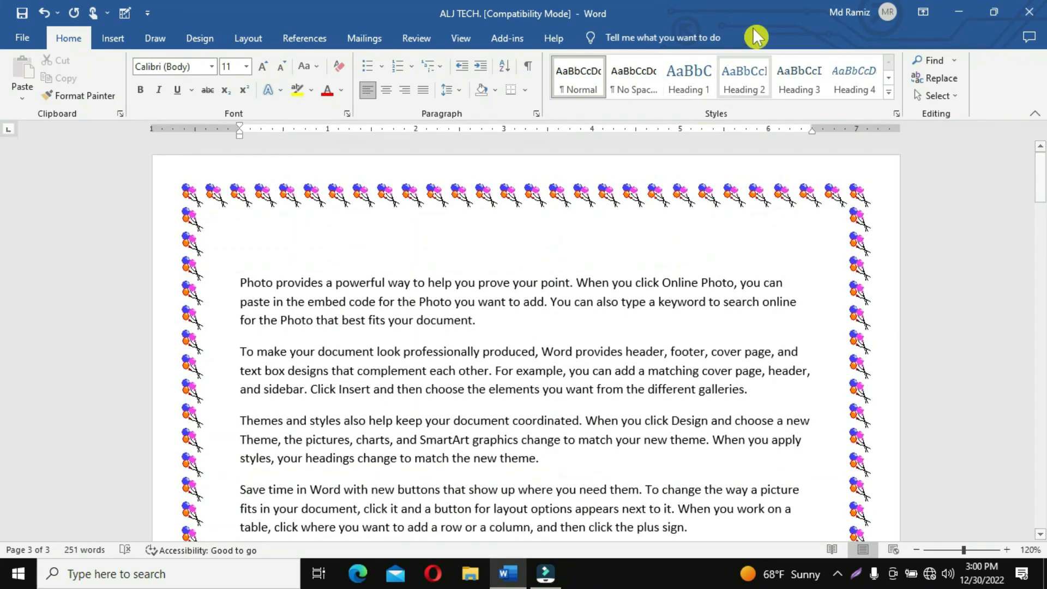
- Examine the Find options in Find and Replace and the Navigation search for "Video", closing both
click(938, 83)
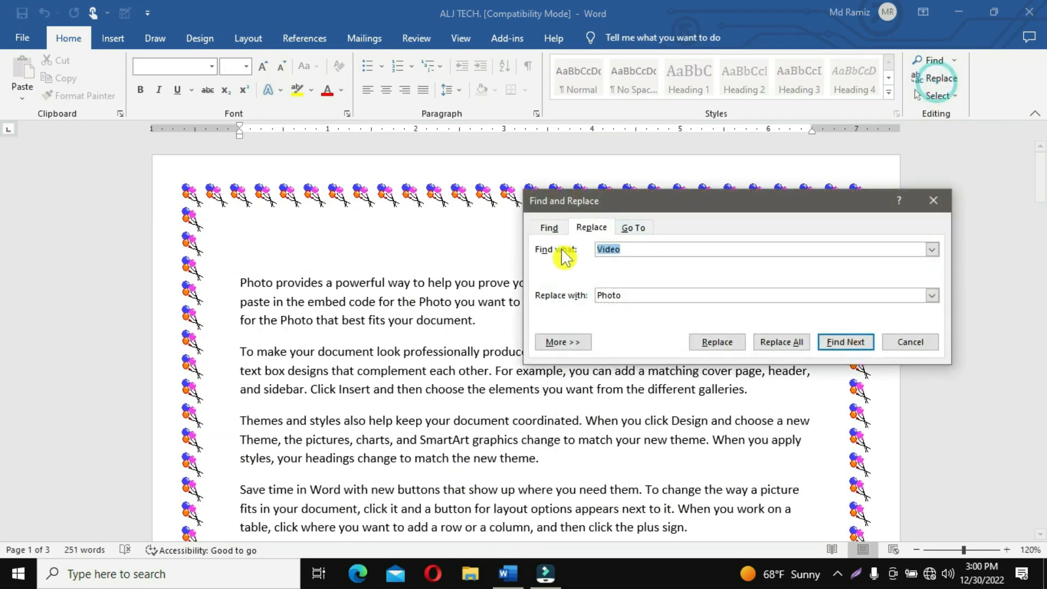
click(607, 225)
click(548, 228)
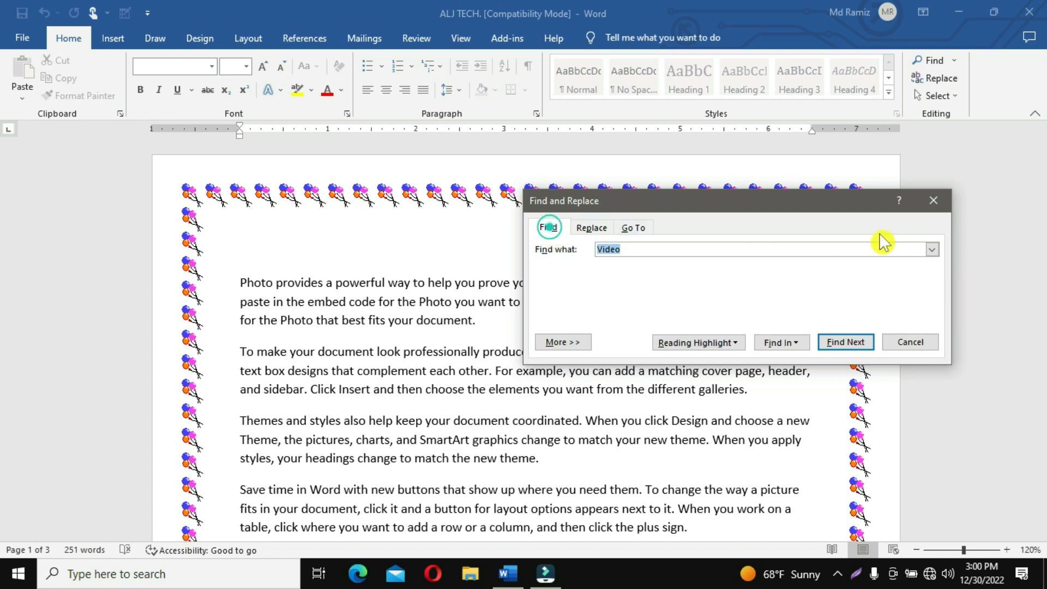
click(934, 210)
click(930, 61)
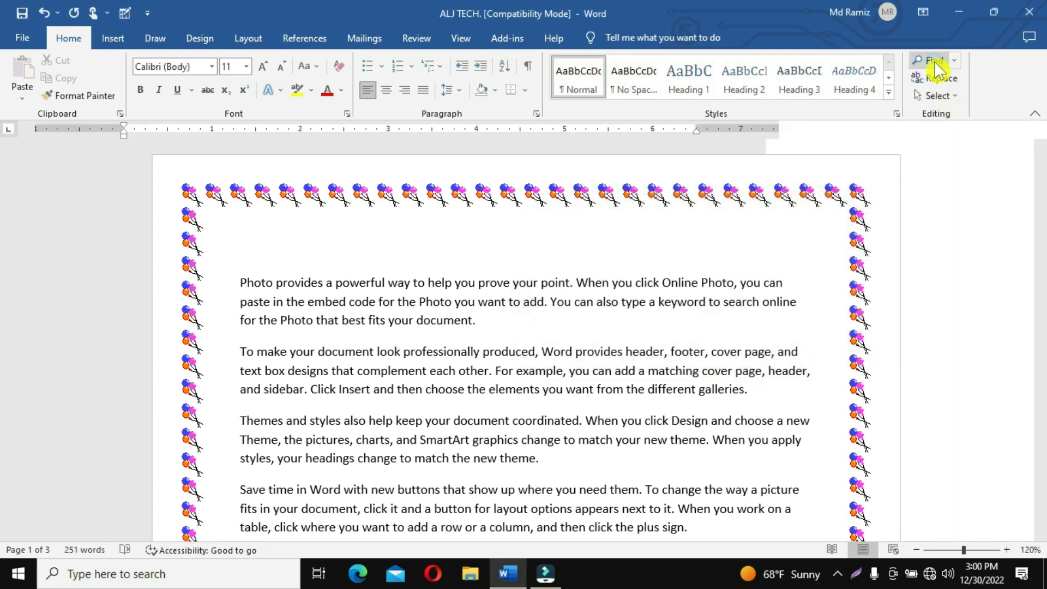
click(250, 139)
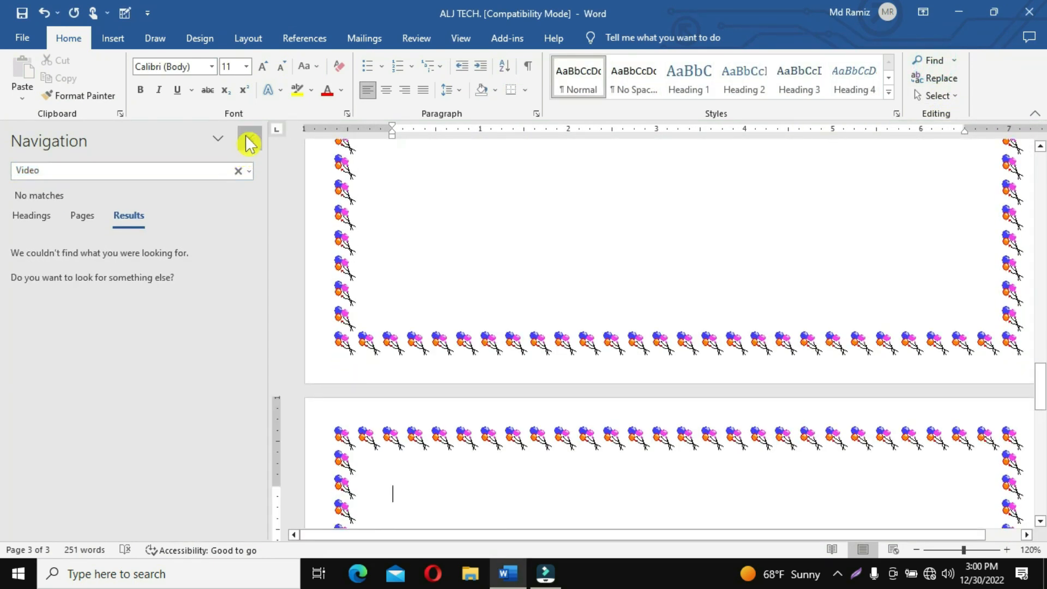
scroll(782, 346, up, 7)
scroll(782, 346, up, 15)
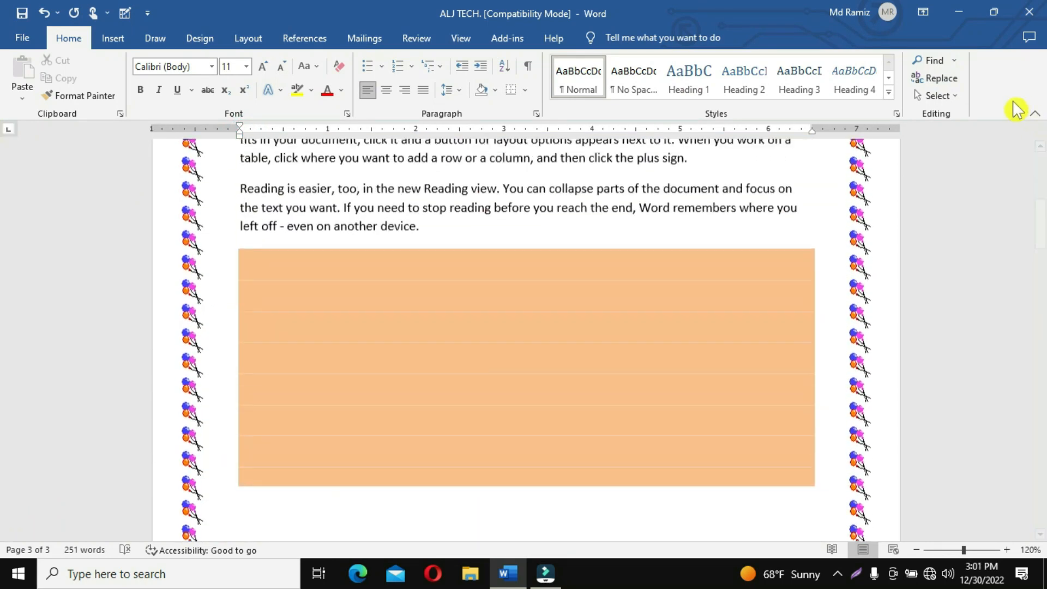
- Select all of the document's content and deselect it
click(953, 96)
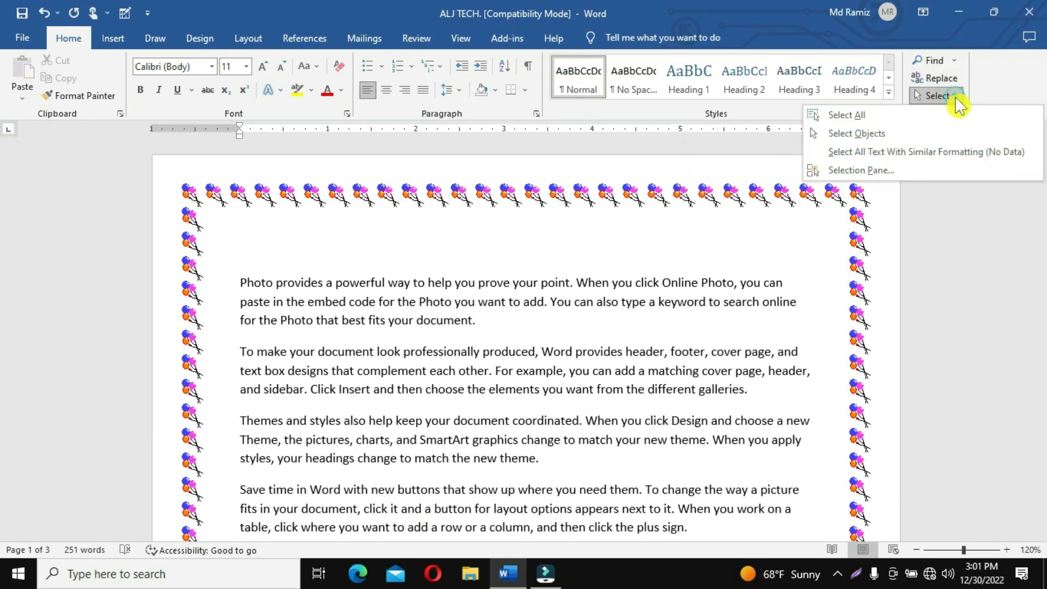
click(867, 119)
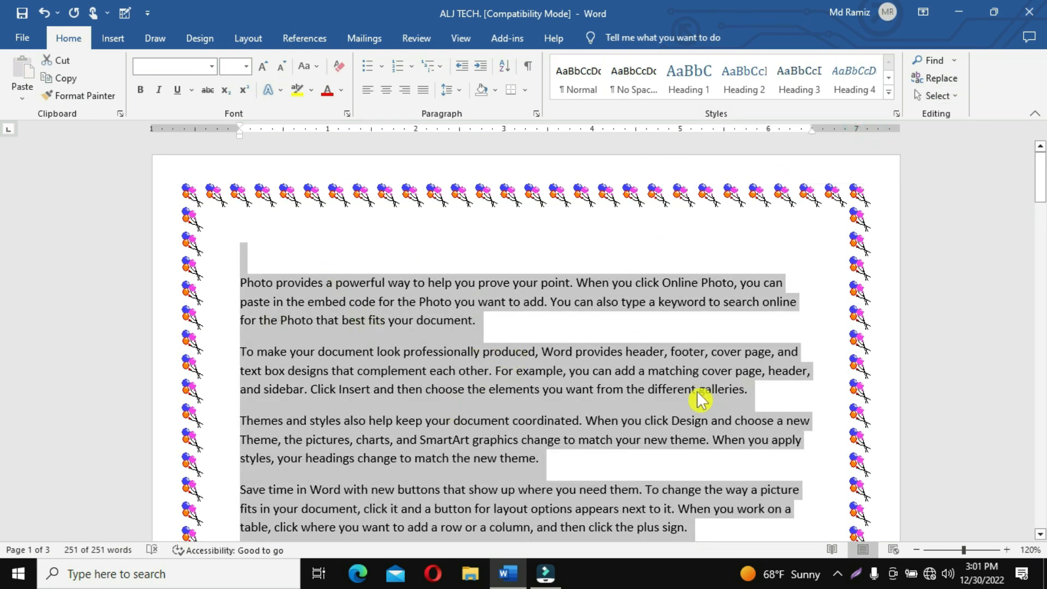
click(667, 386)
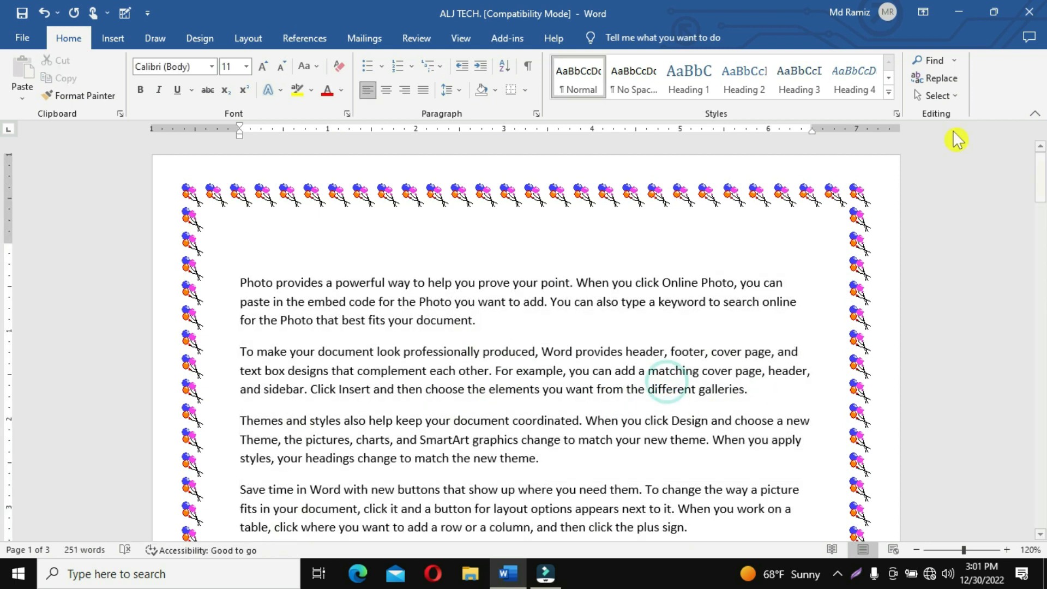
- Turn on Select Objects and draw a rectangle about 0.86" wide and 0.34" high above the first paragraph
click(935, 96)
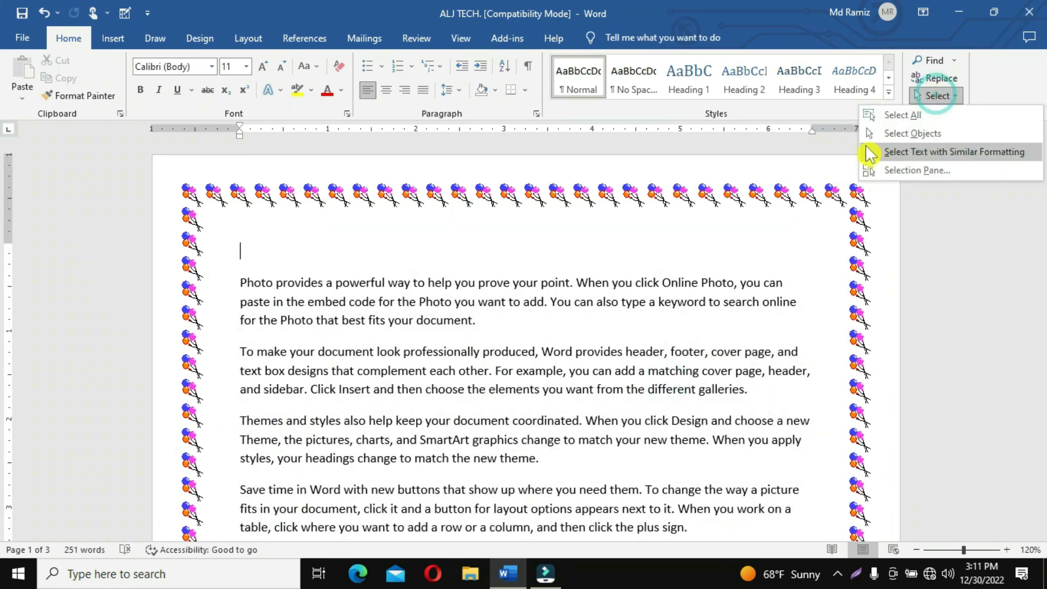
click(927, 137)
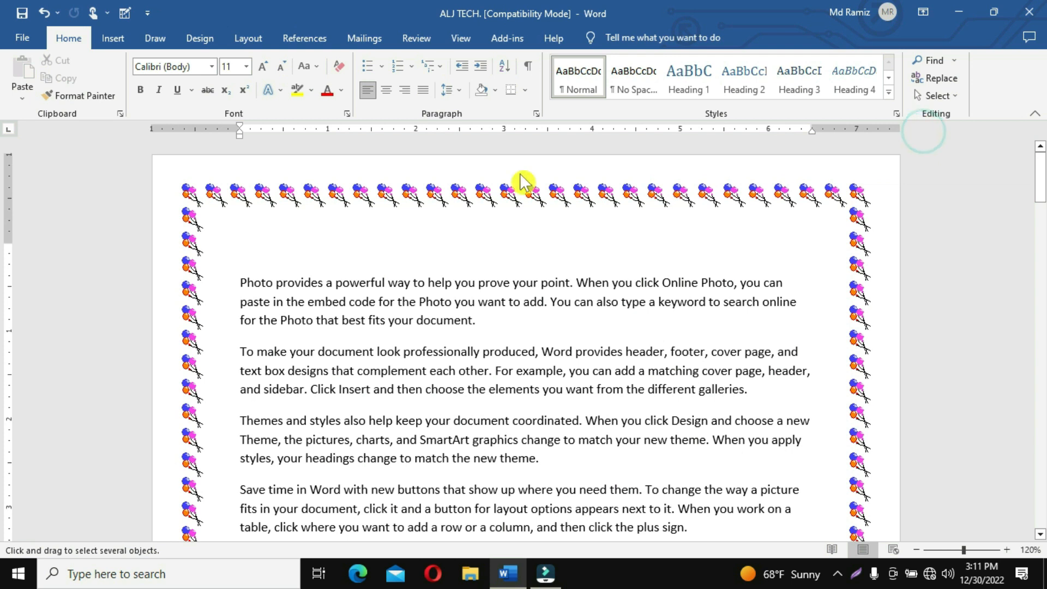
click(116, 39)
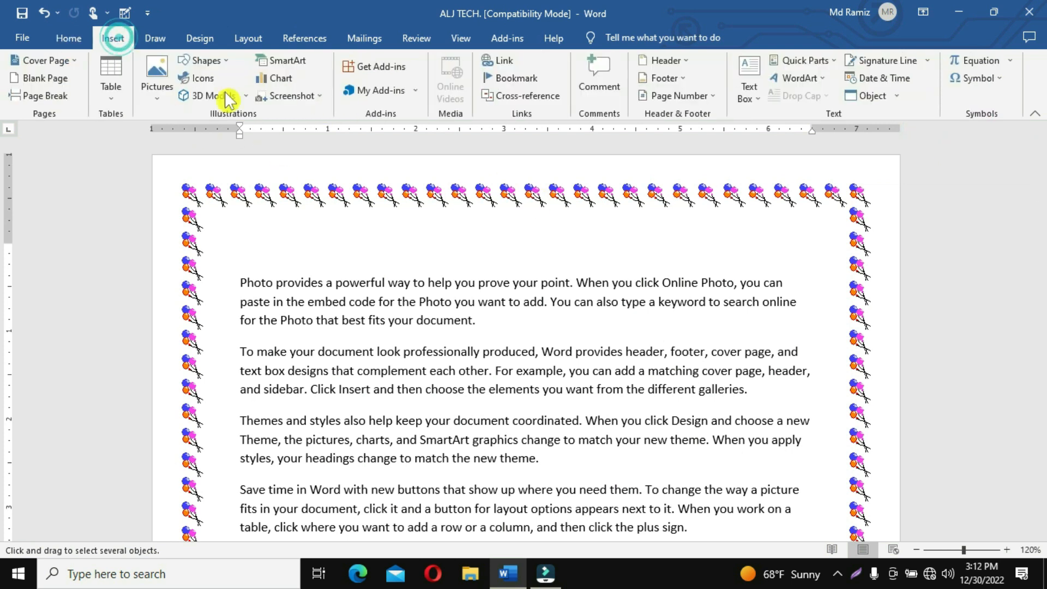
click(221, 64)
click(191, 177)
drag(298, 233, 376, 264)
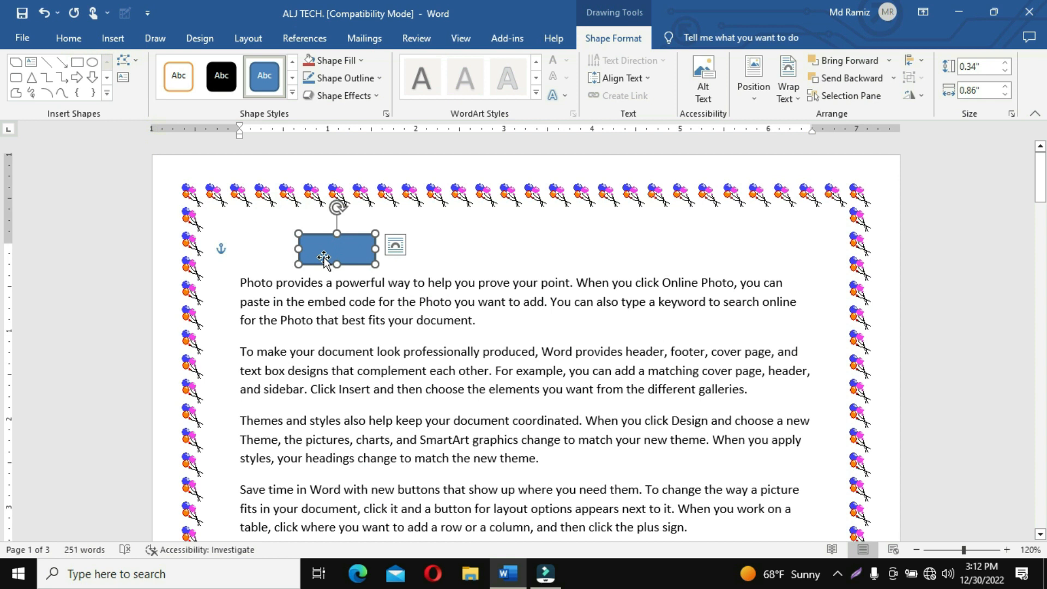
- Use Select Objects on the blue rectangle above the first paragraph and delete the shape
click(68, 37)
click(936, 96)
click(933, 134)
drag(362, 246, 381, 281)
key(Delete)
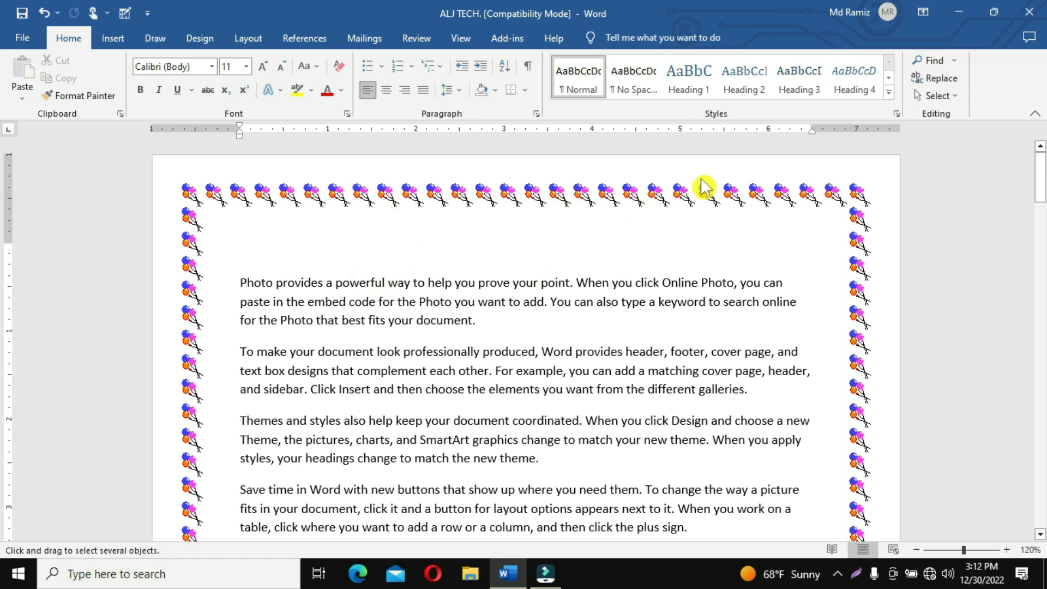
- Make the word "Photo" at the start of the first paragraph red and underlined
click(938, 96)
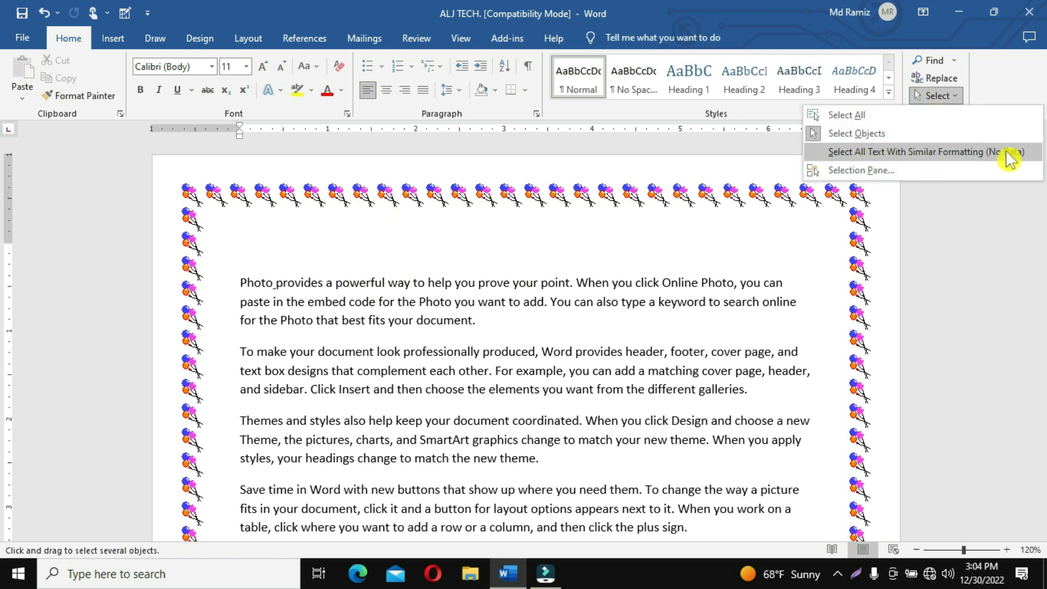
click(303, 282)
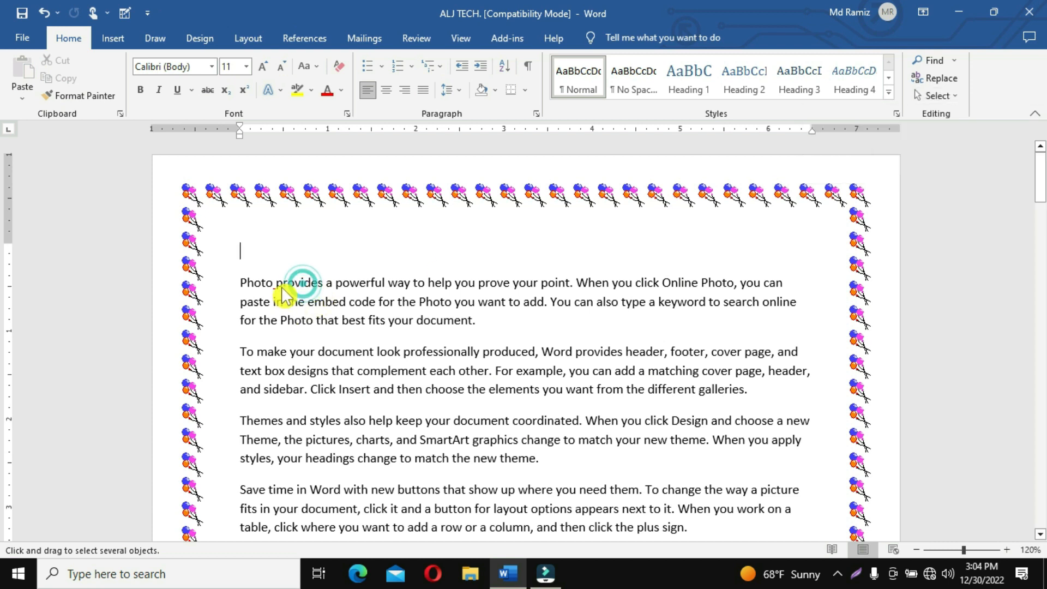
drag(272, 282, 220, 281)
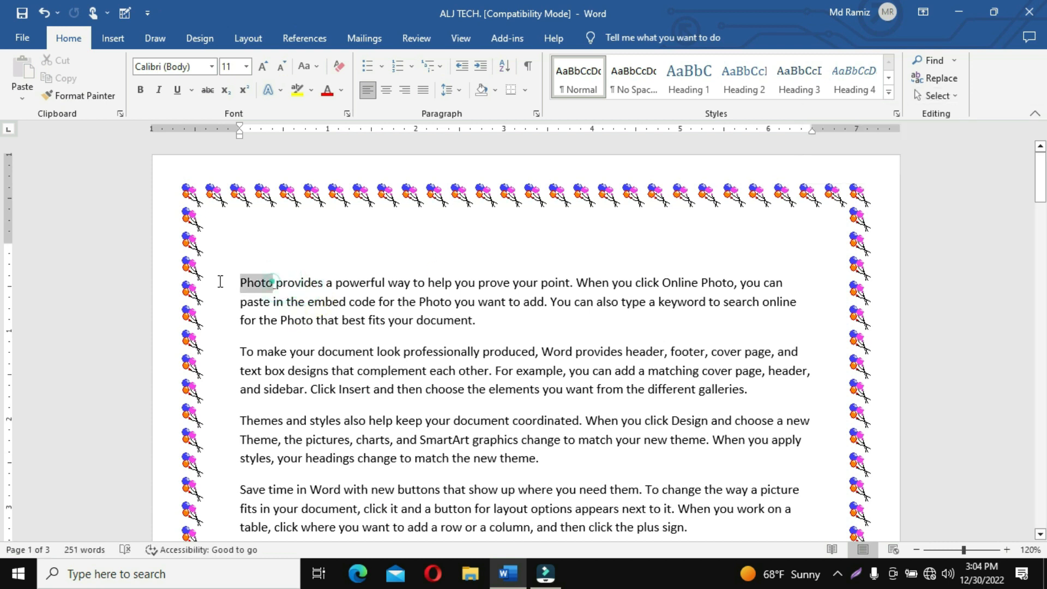
click(327, 90)
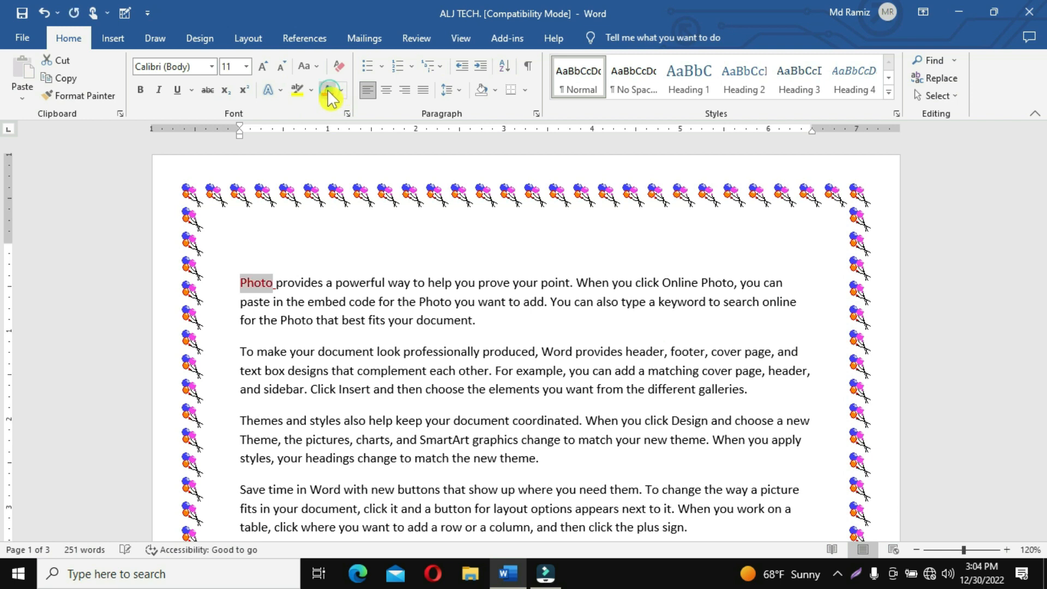
click(179, 94)
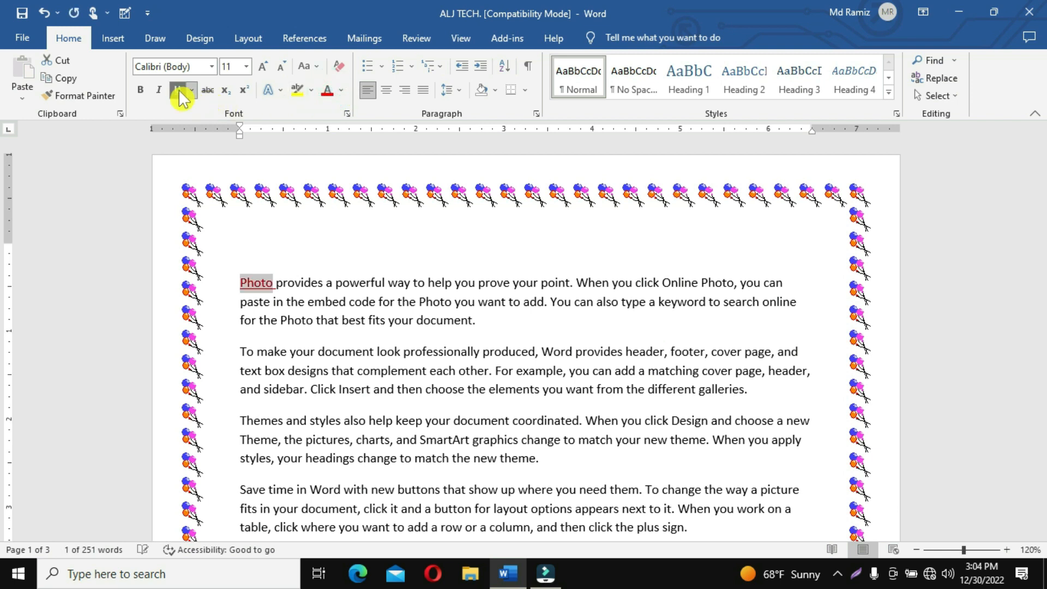
click(374, 370)
- Copy the formatting of "Photo" onto "look professionally" in the second paragraph with Format Painter
click(273, 282)
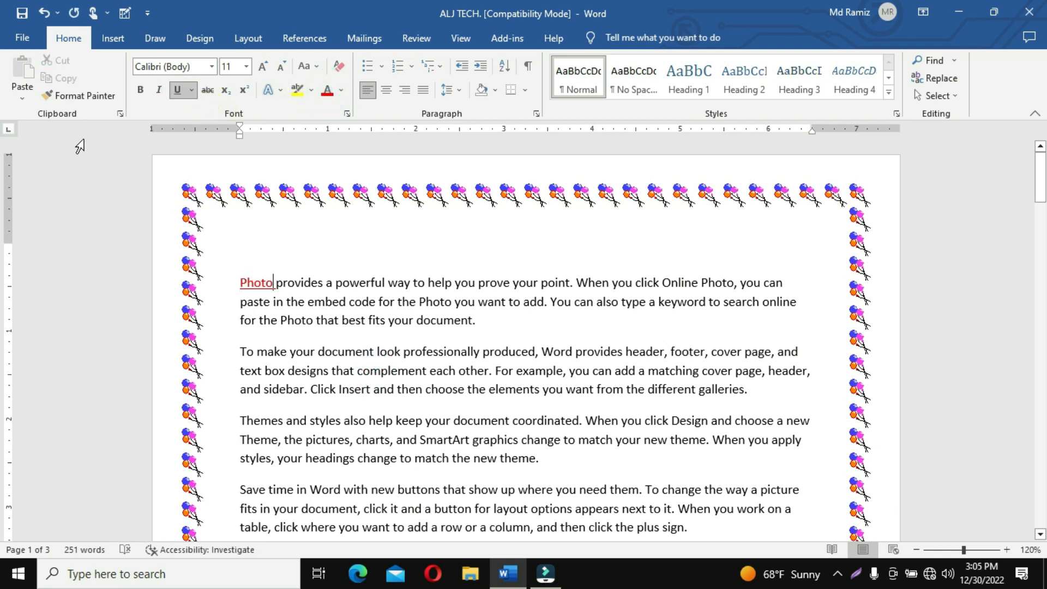
click(71, 98)
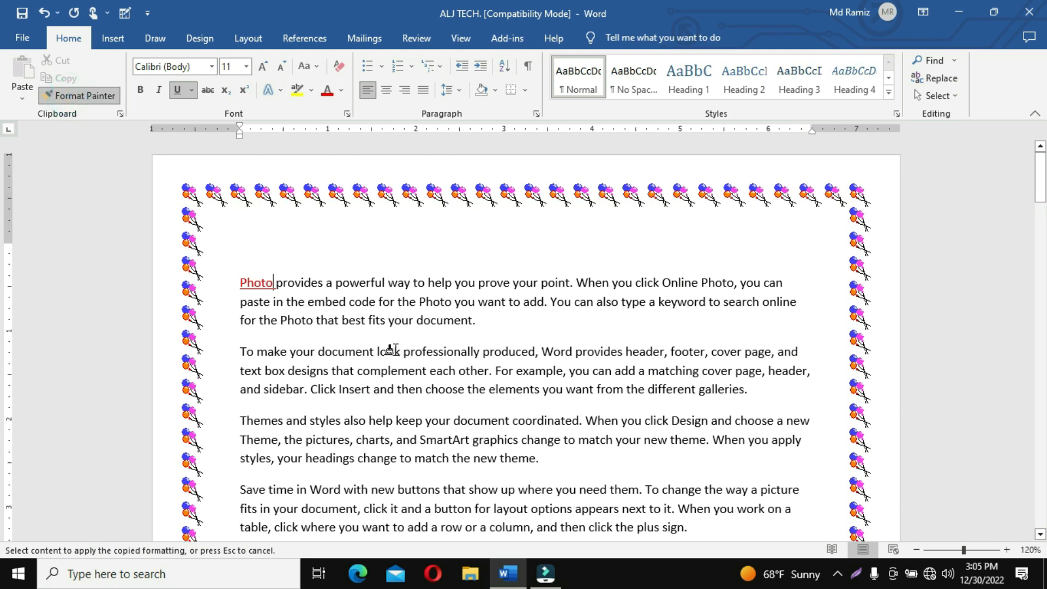
drag(378, 351, 480, 351)
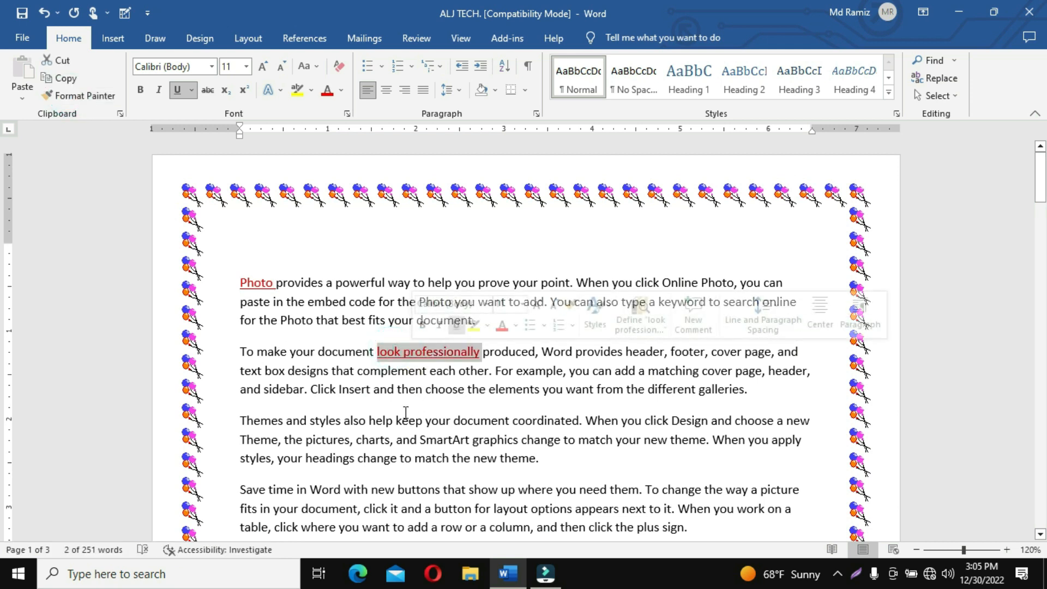
- Copy the formatting of "look professionally" onto "match" in the third paragraph and "show" in the fourth with Format Painter kept on
double_click(82, 96)
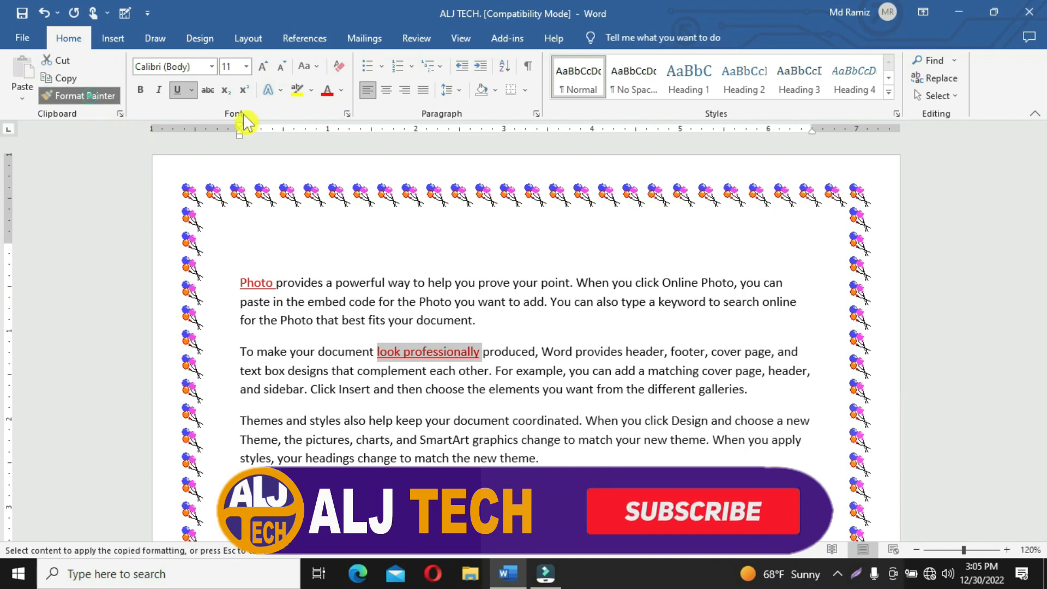
click(432, 458)
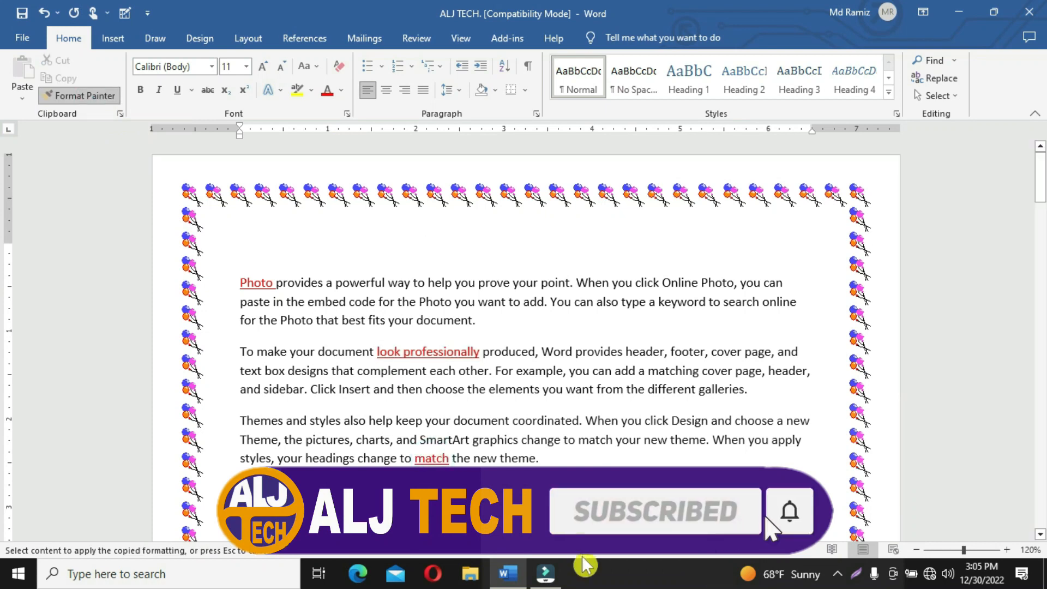
click(101, 89)
- Select all text with formatting similar to the red underlined word "Photo" at the start of the first paragraph
click(262, 283)
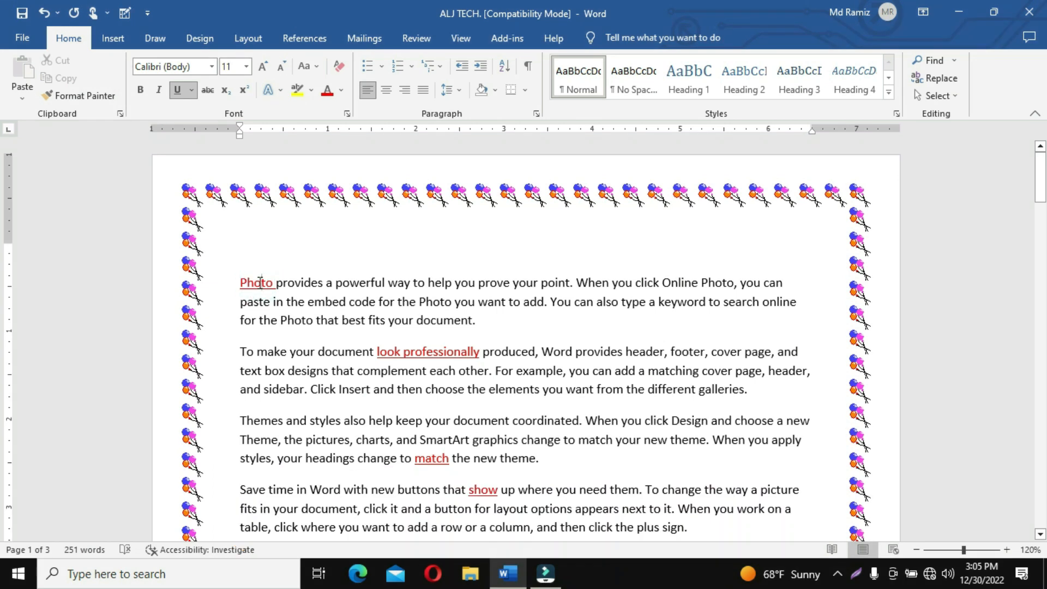
click(936, 96)
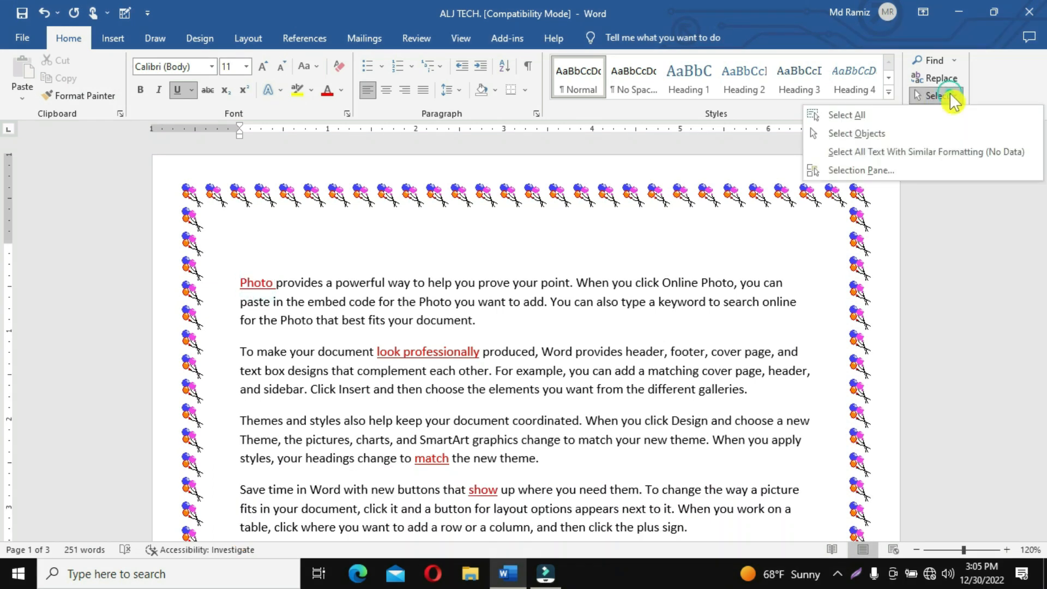
click(927, 152)
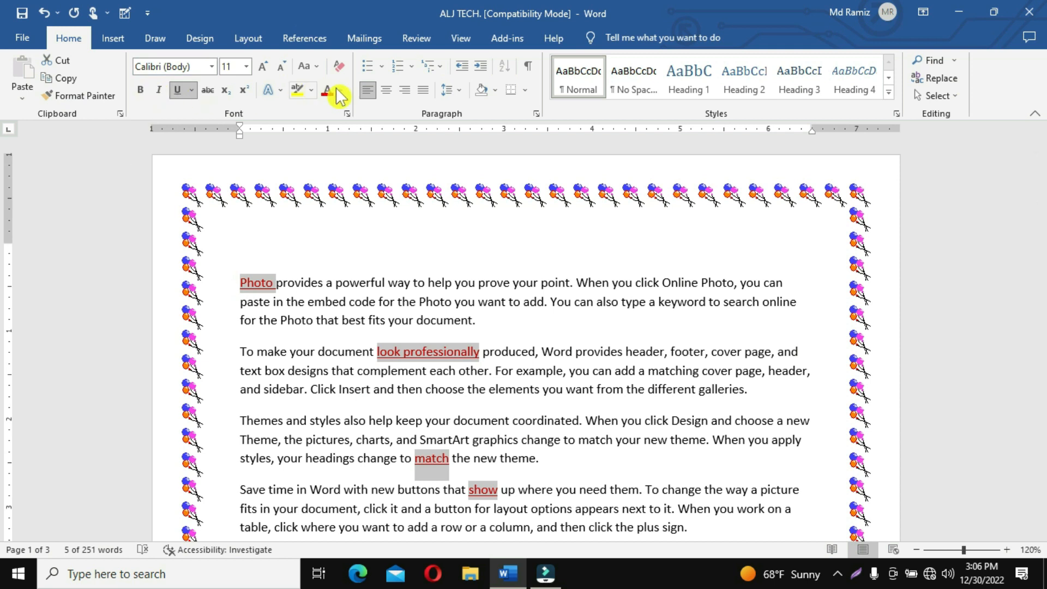
- Make the selected red underlined words italic and bold, and set their font size to 22
click(160, 94)
click(140, 91)
click(240, 70)
click(247, 67)
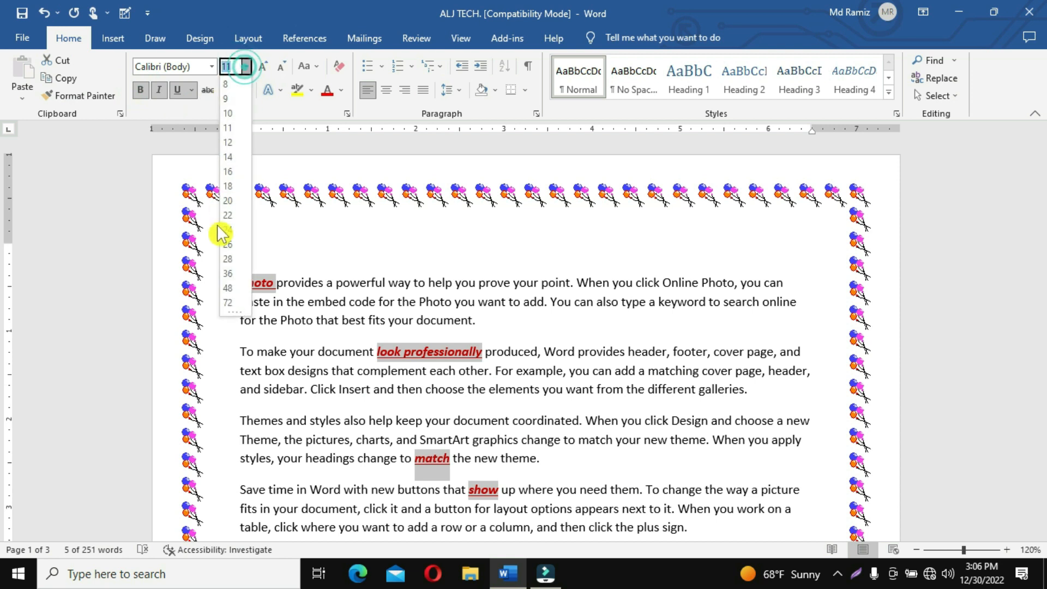
click(223, 224)
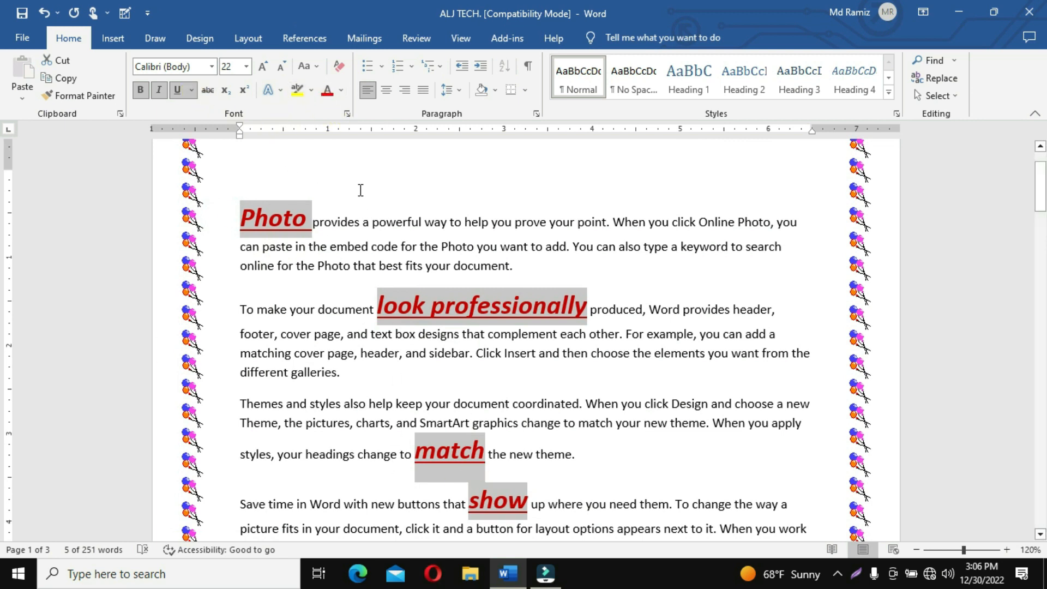
- Apply the Normal style to the selected words and clear the selection
click(583, 79)
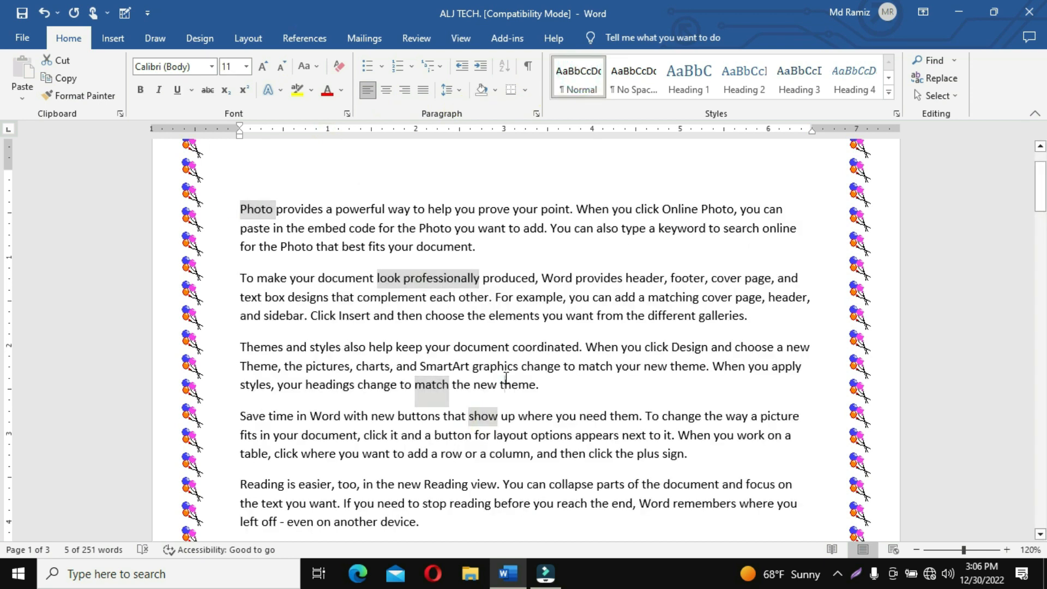
click(506, 378)
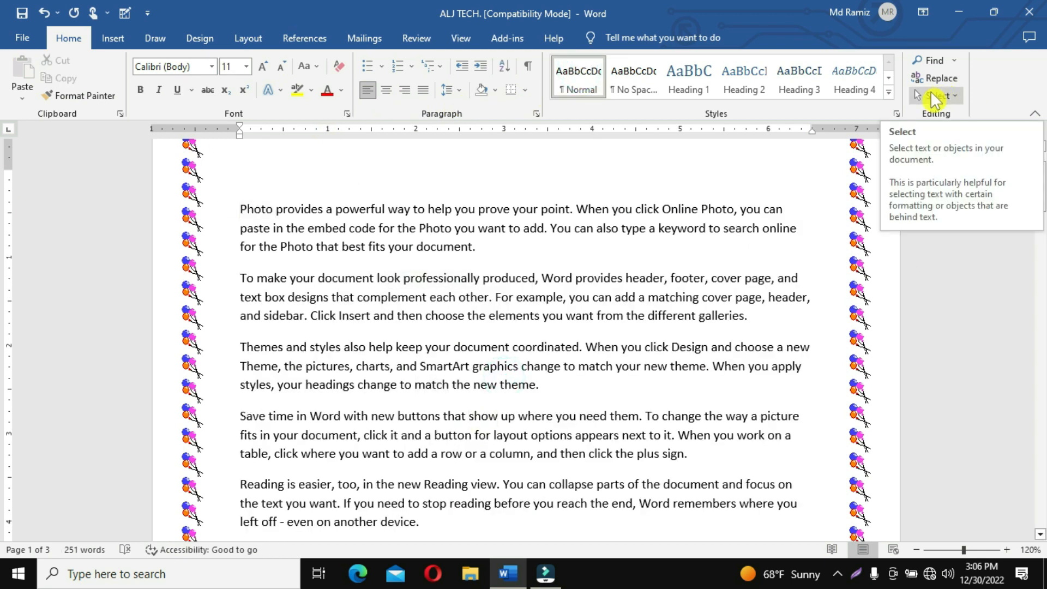
- Show the Selection Pane for the document
click(934, 97)
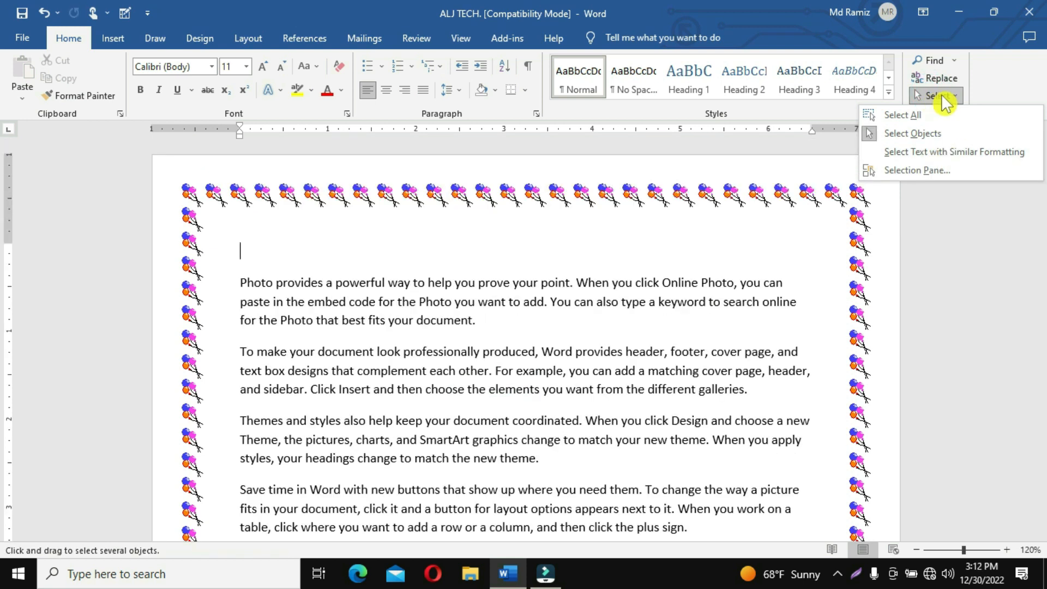
click(918, 173)
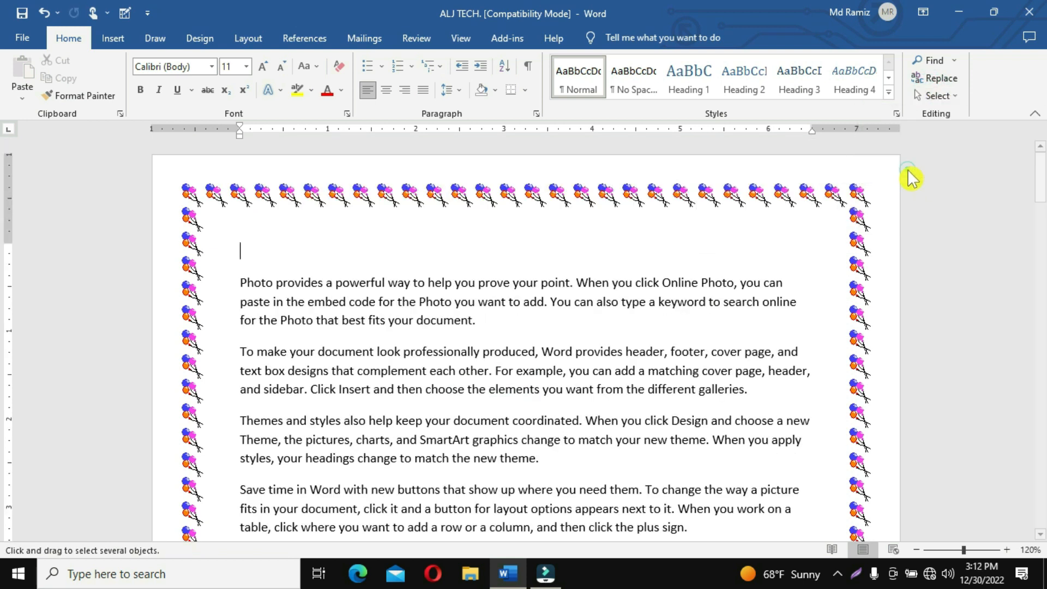
- Draw a top-corners-snipped rectangle about 0.56" by 0.11" above the first paragraph and a single-corner-snipped one about 0.64" by 0.28" at its end
click(113, 40)
click(205, 60)
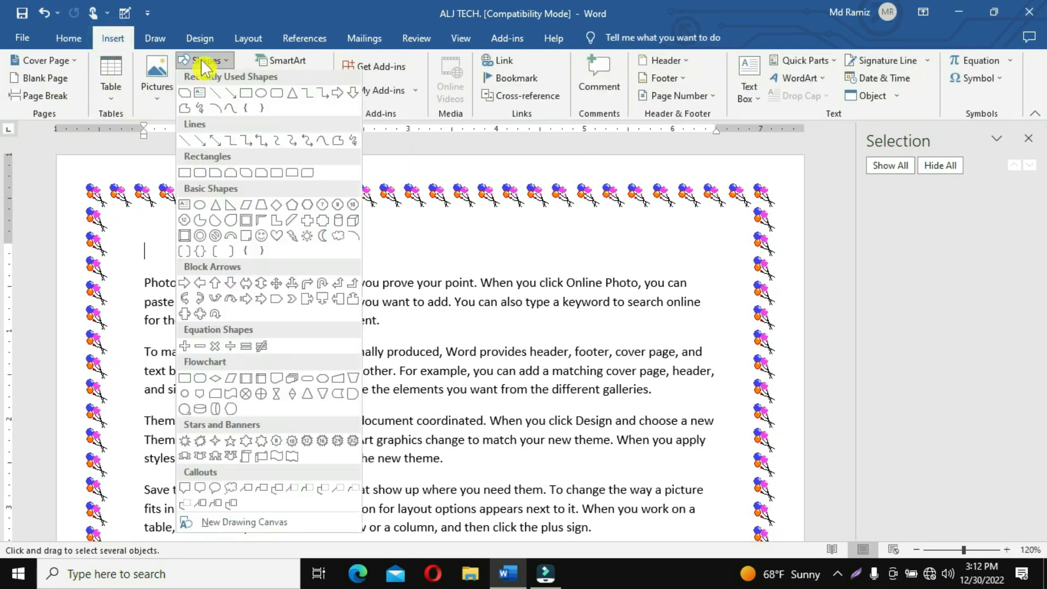
click(223, 175)
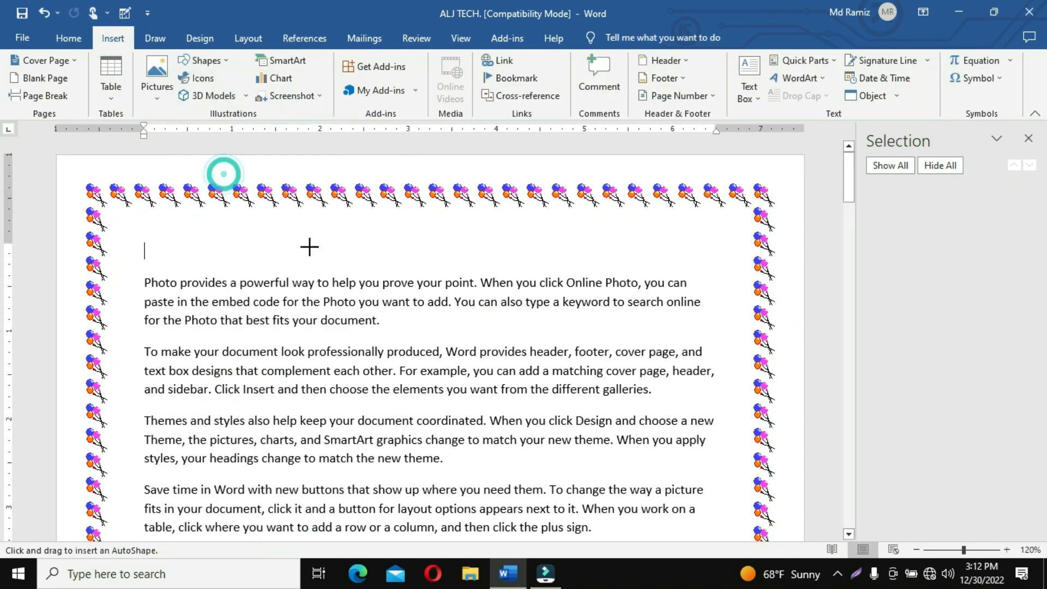
drag(304, 241, 354, 252)
drag(417, 312, 475, 337)
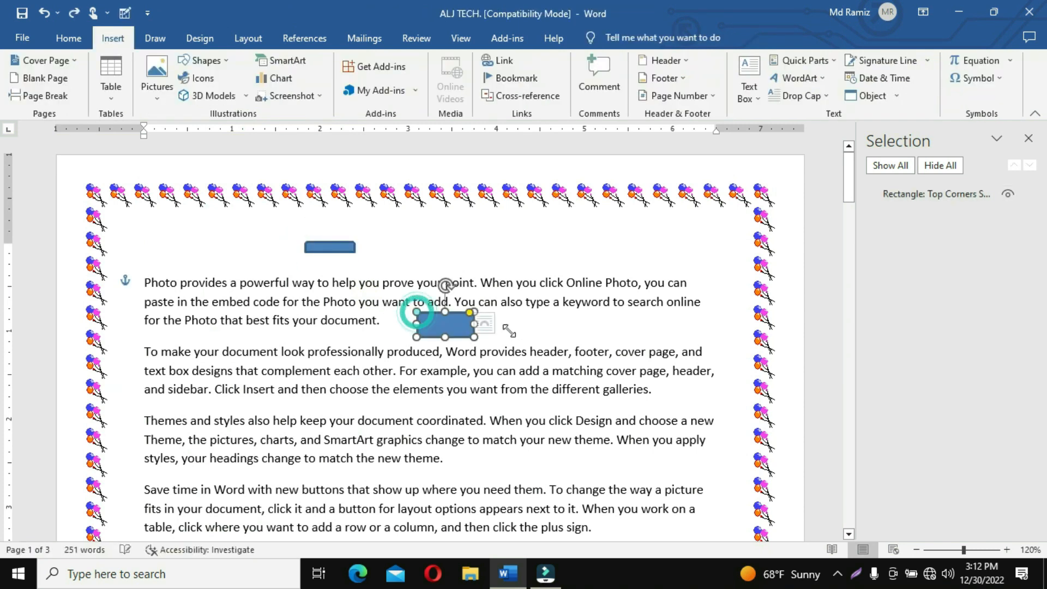
click(552, 331)
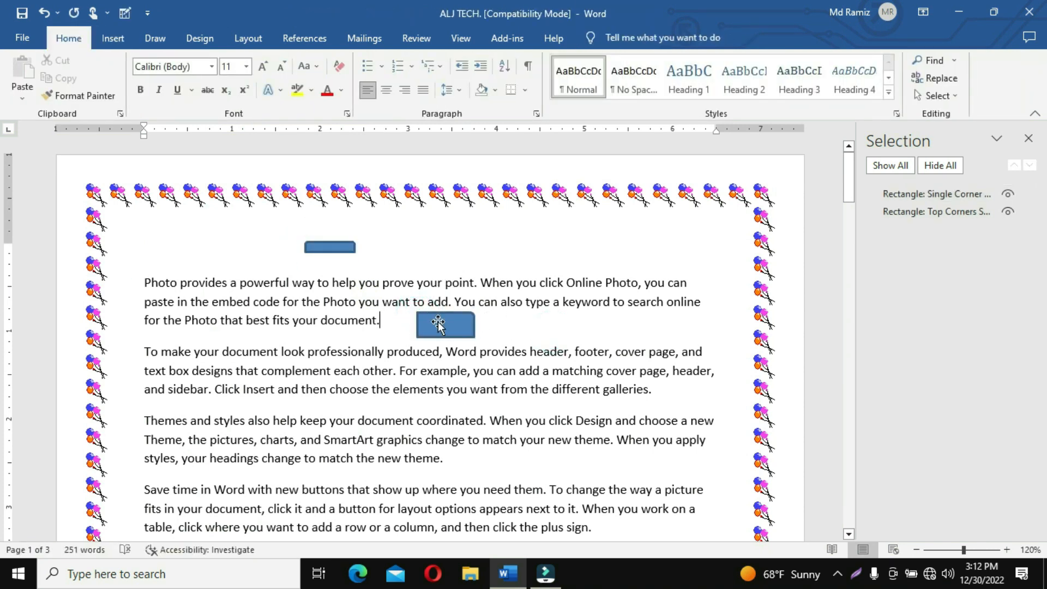
- Select the two blue rectangles one after the other, using their entries in the Selection Pane
click(437, 324)
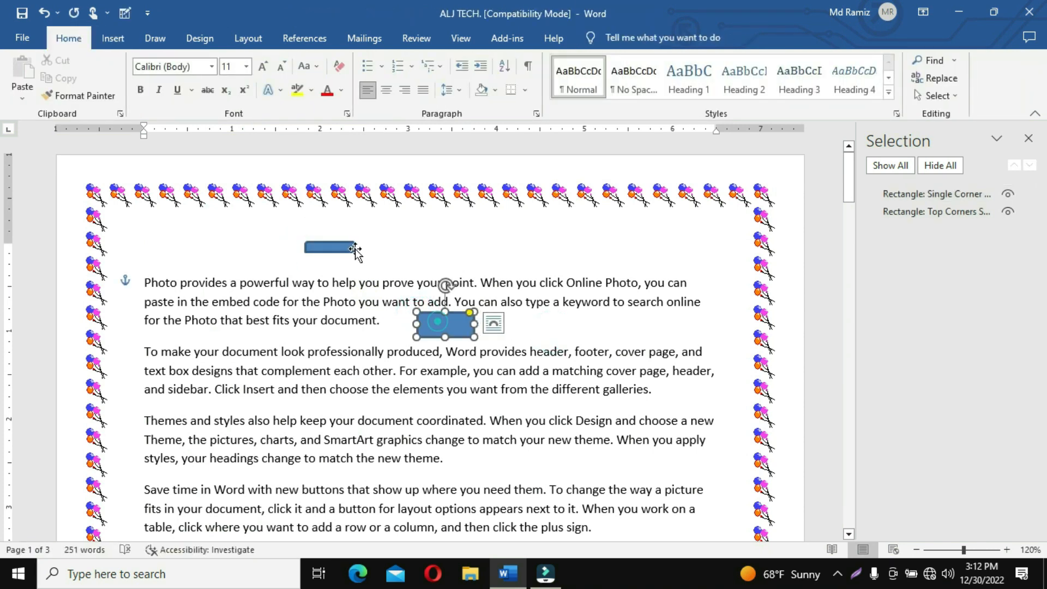
click(998, 212)
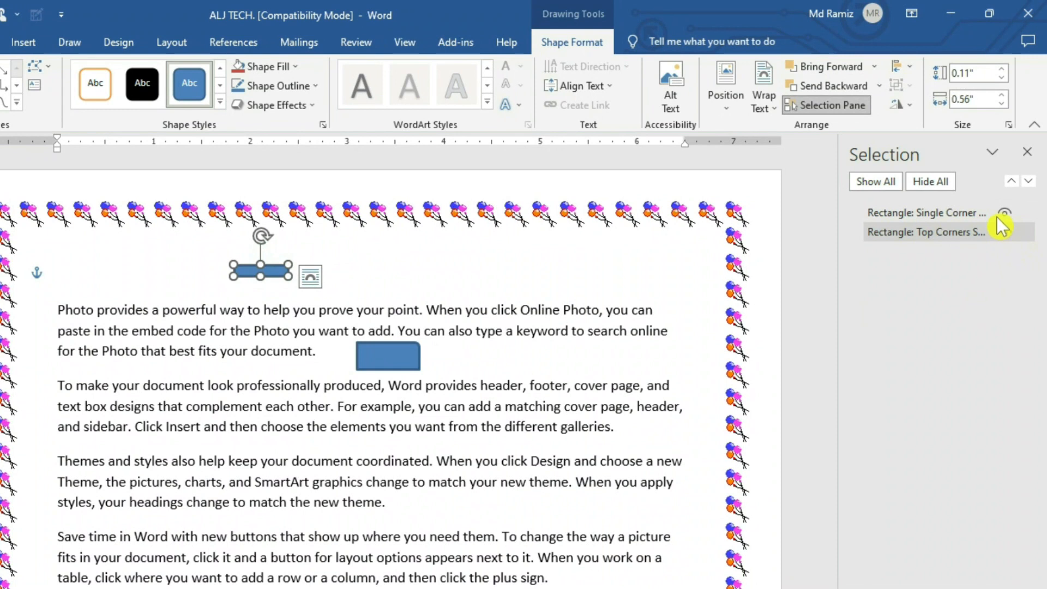
click(998, 212)
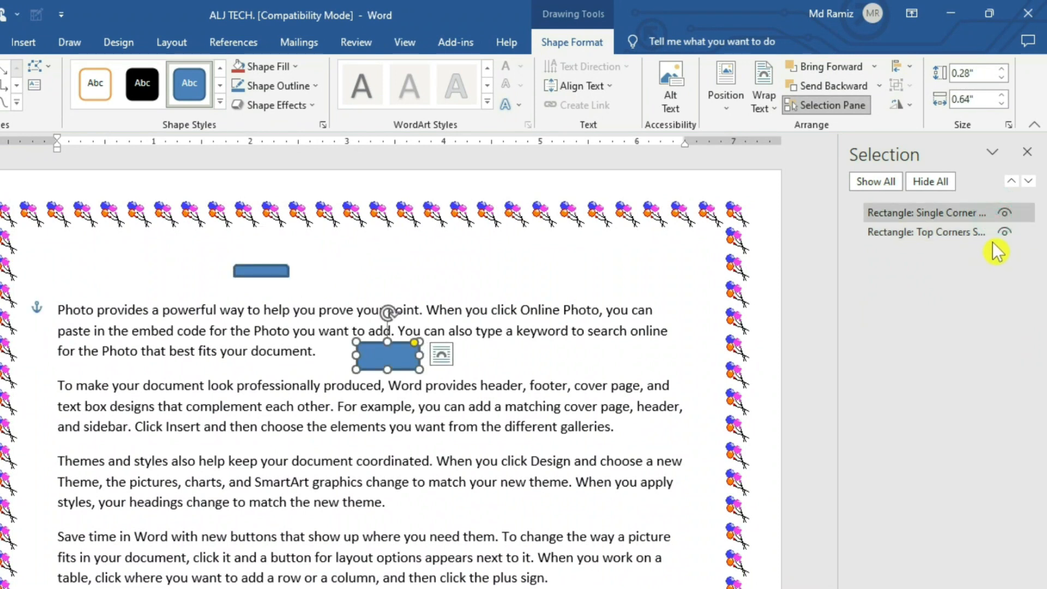
- Hide both rectangles through the Selection Pane and make them visible again
click(1004, 232)
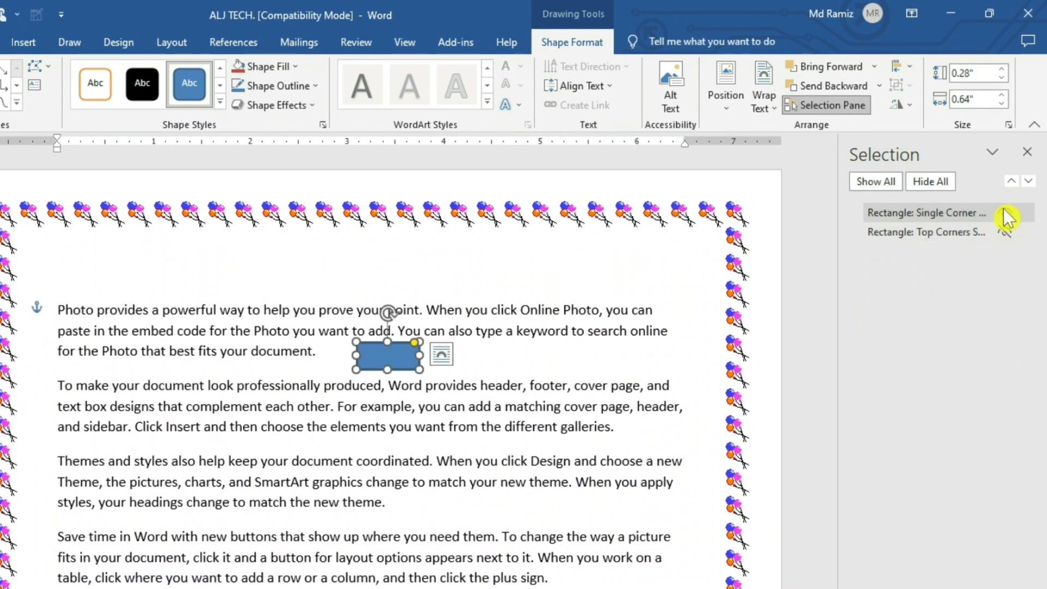
click(1005, 214)
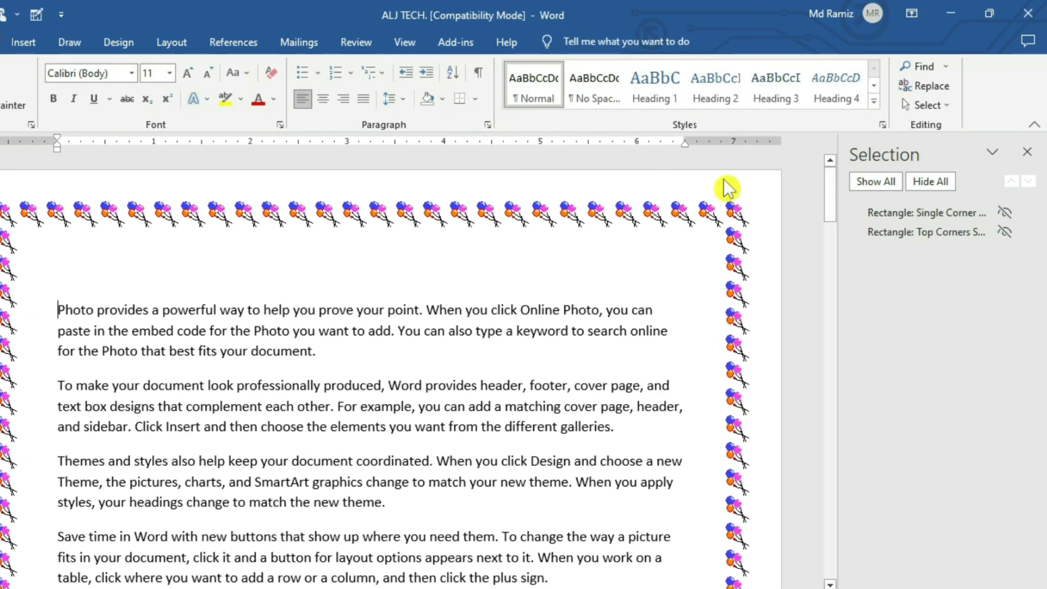
click(1005, 214)
click(1004, 231)
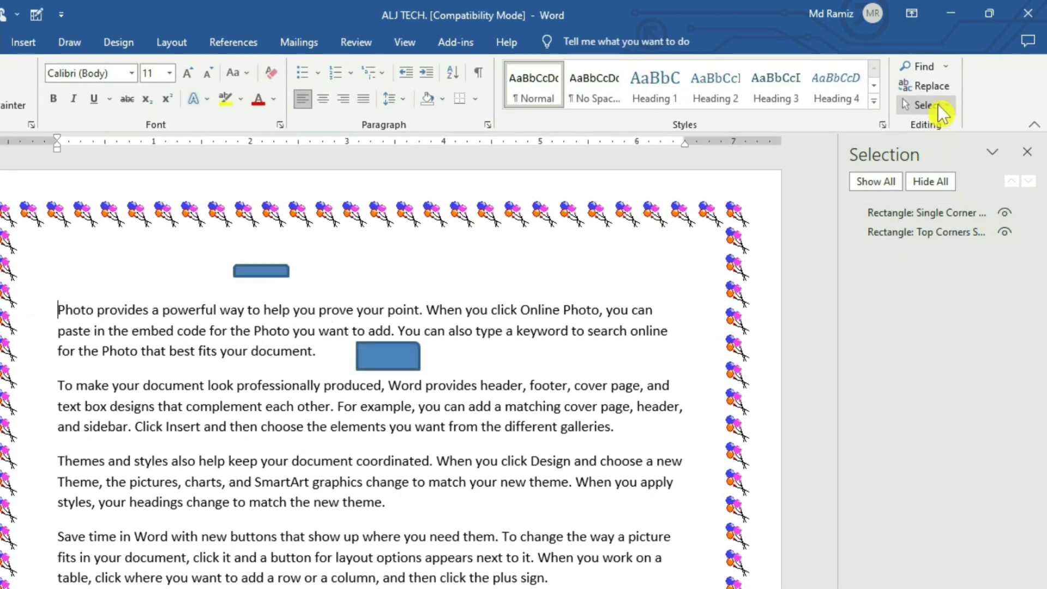
click(927, 104)
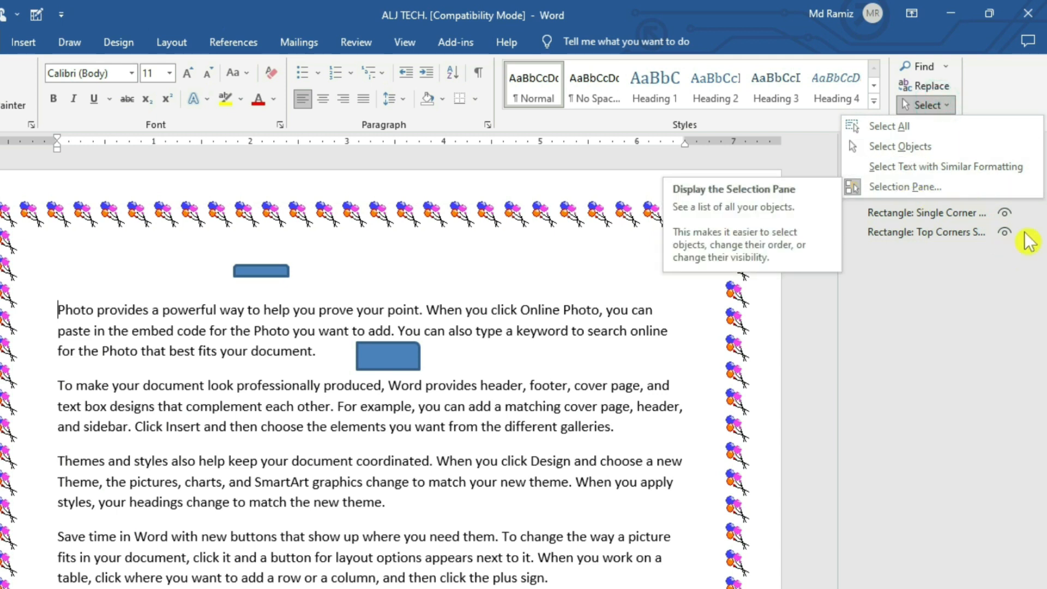
click(519, 232)
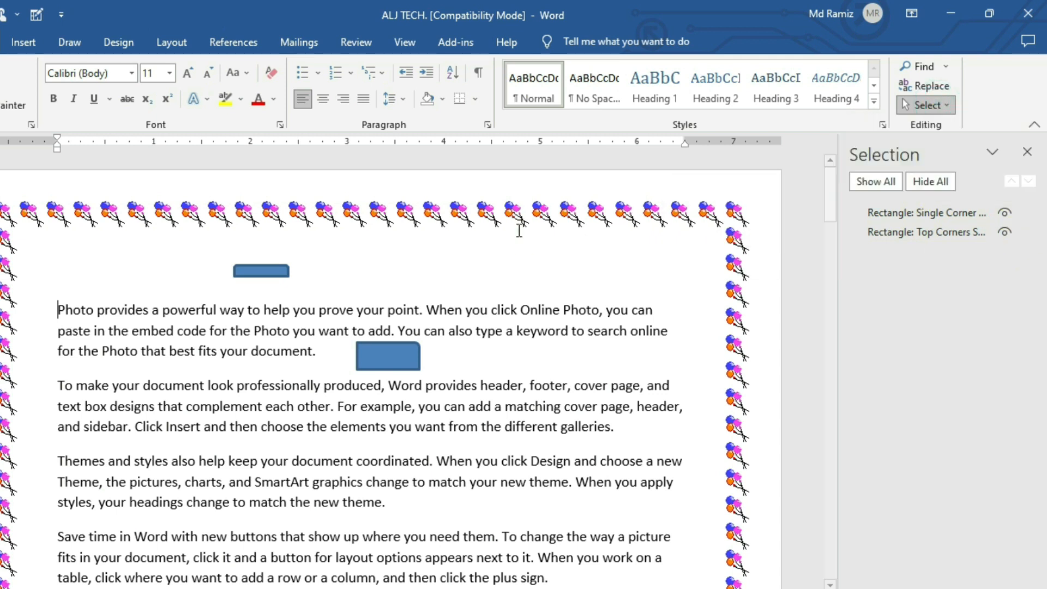
- Delete both blue rectangles and close the Selection Pane
click(375, 355)
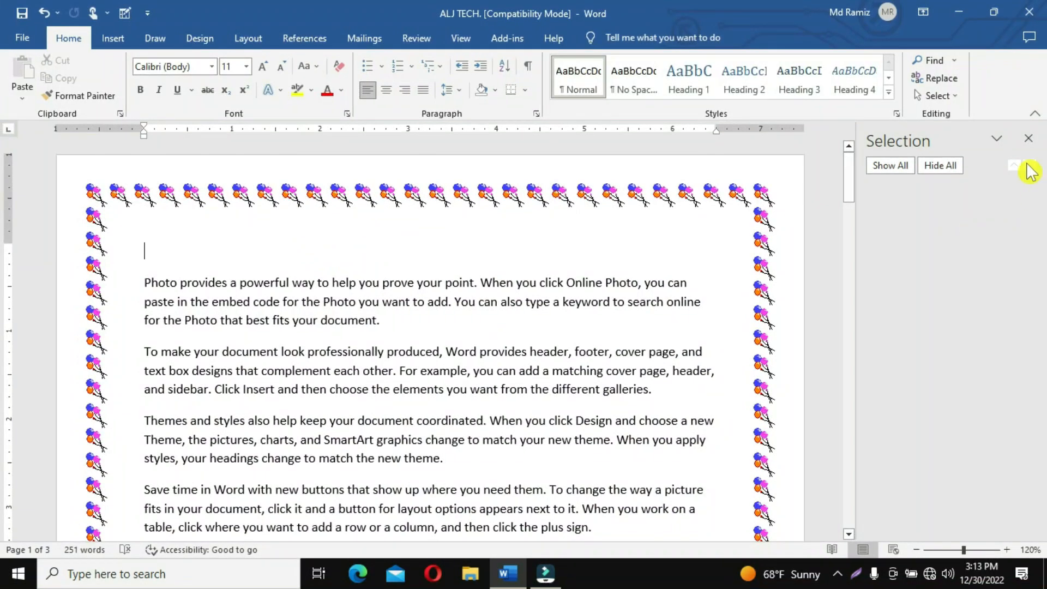
click(1028, 138)
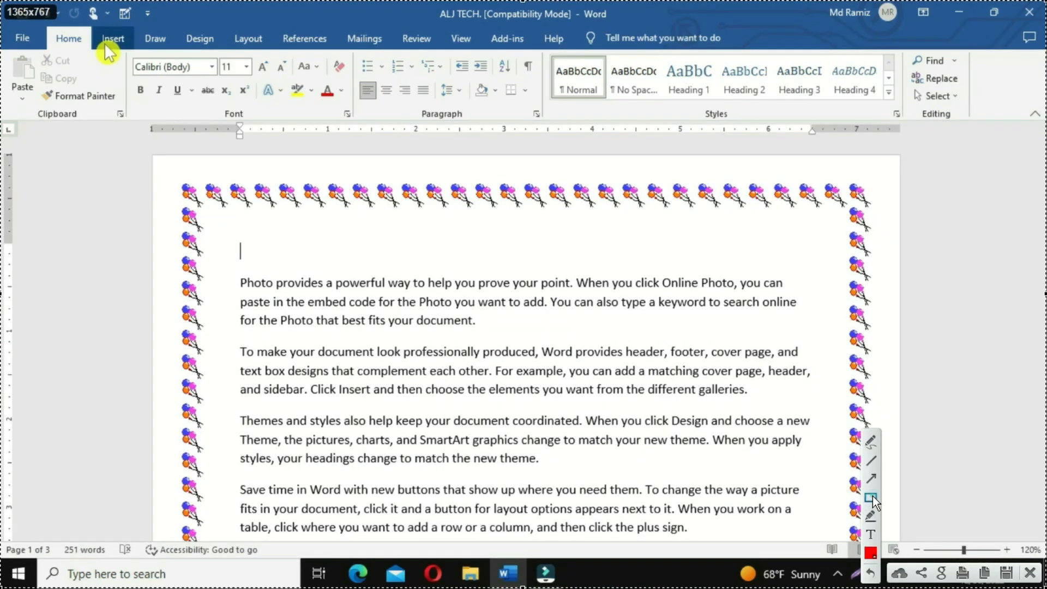
- Outline the Paragraph, Styles and Editing groups and the word Insert with red rectangles in the screenshot annotation overlay
click(872, 495)
mouse_move(358, 77)
mouse_down()
mouse_move(376, 113)
mouse_move(544, 129)
mouse_up()
mouse_move(545, 45)
mouse_down()
mouse_move(904, 144)
mouse_move(901, 119)
mouse_move(908, 125)
mouse_up()
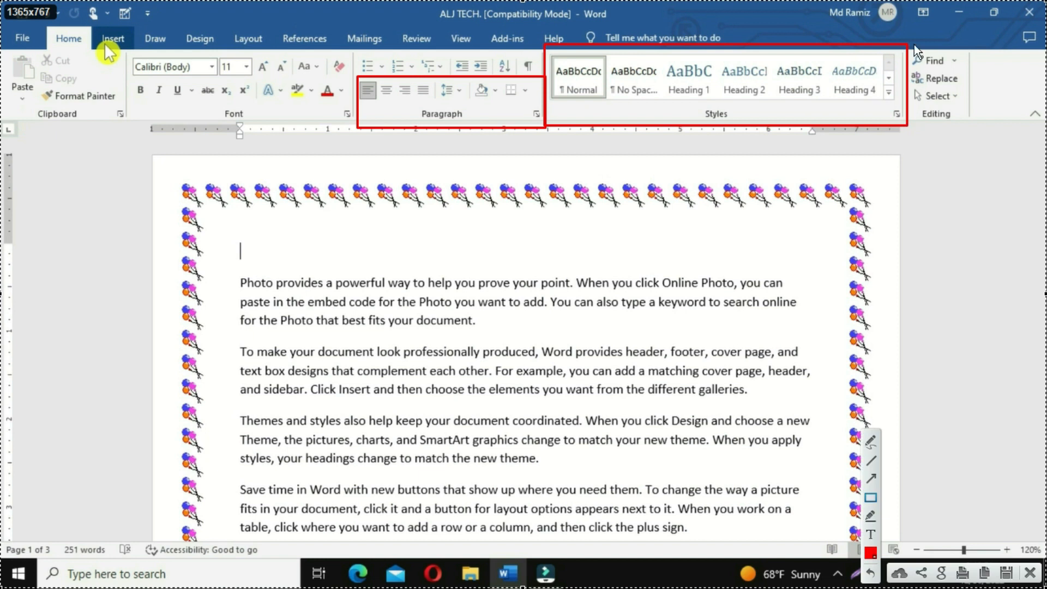
mouse_move(907, 31)
mouse_down()
mouse_move(933, 128)
mouse_move(973, 128)
mouse_up()
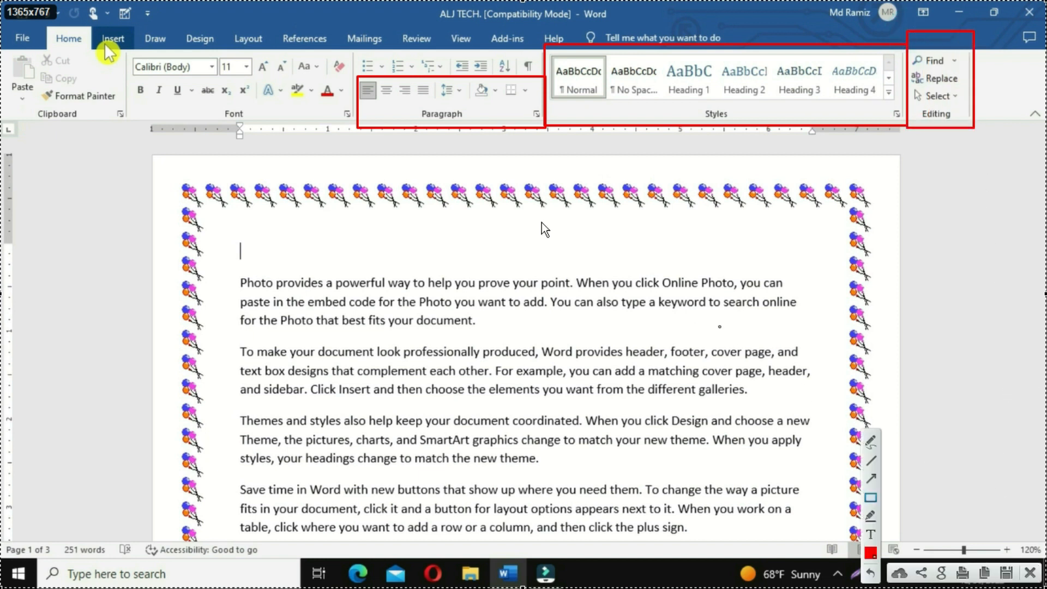
drag(99, 18, 130, 58)
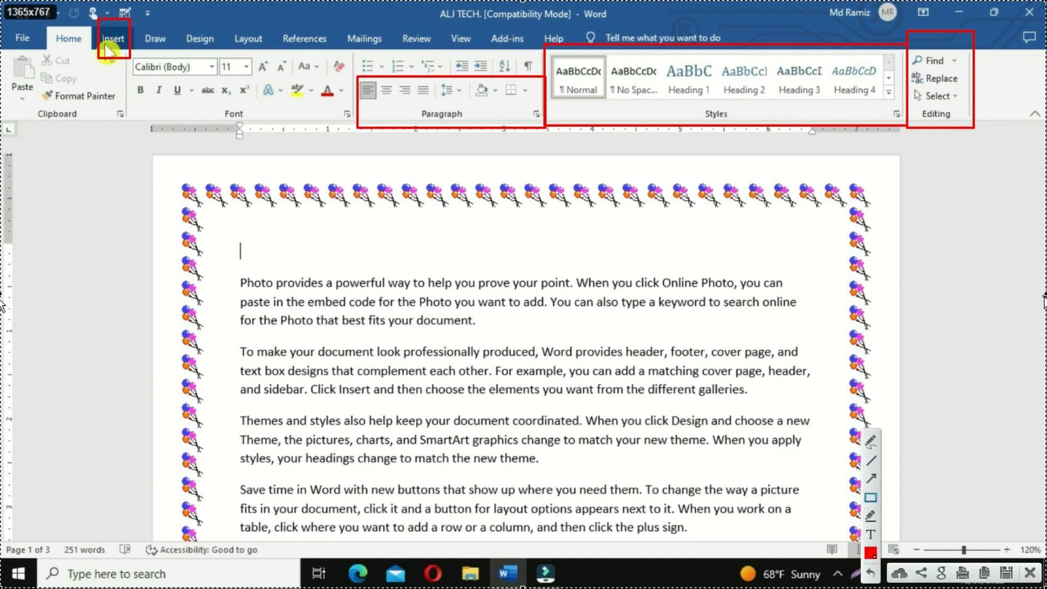